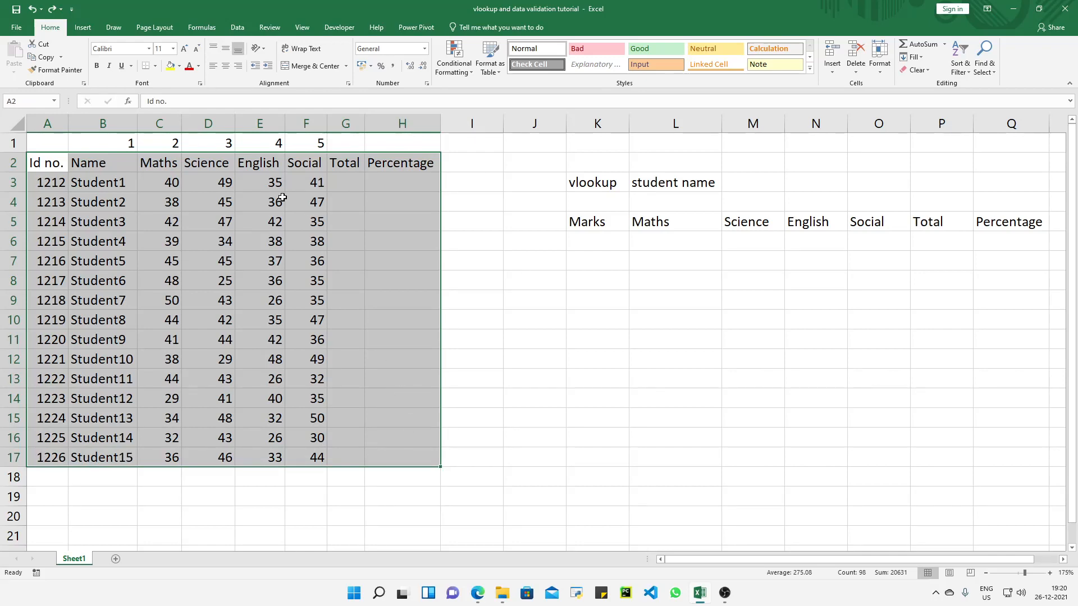
left_click(166, 165)
left_click(213, 165)
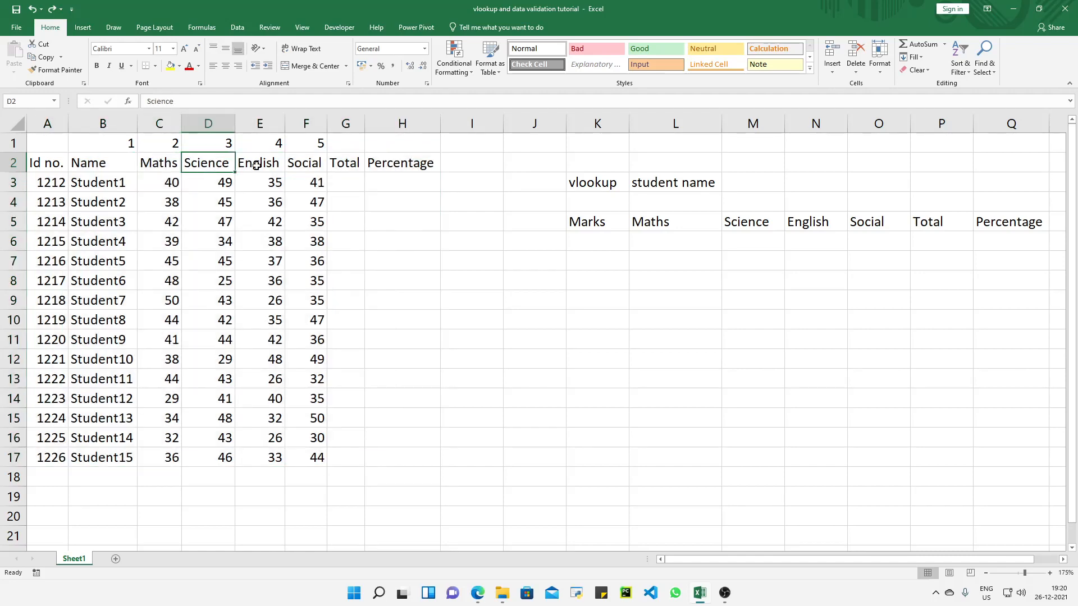
left_click(256, 165)
left_click(292, 165)
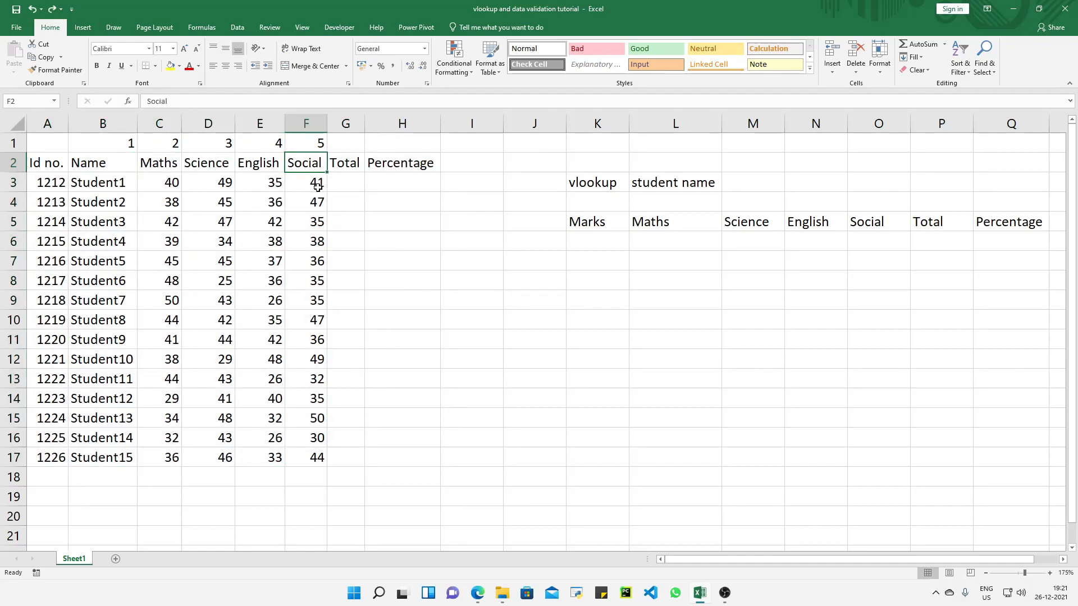
left_click(355, 166)
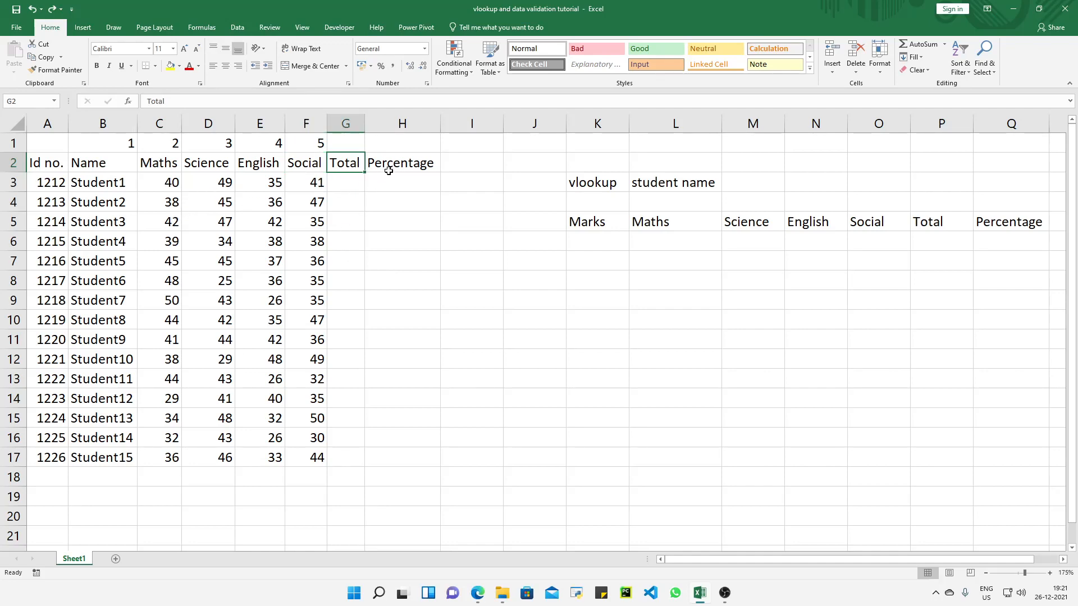
left_click(390, 168)
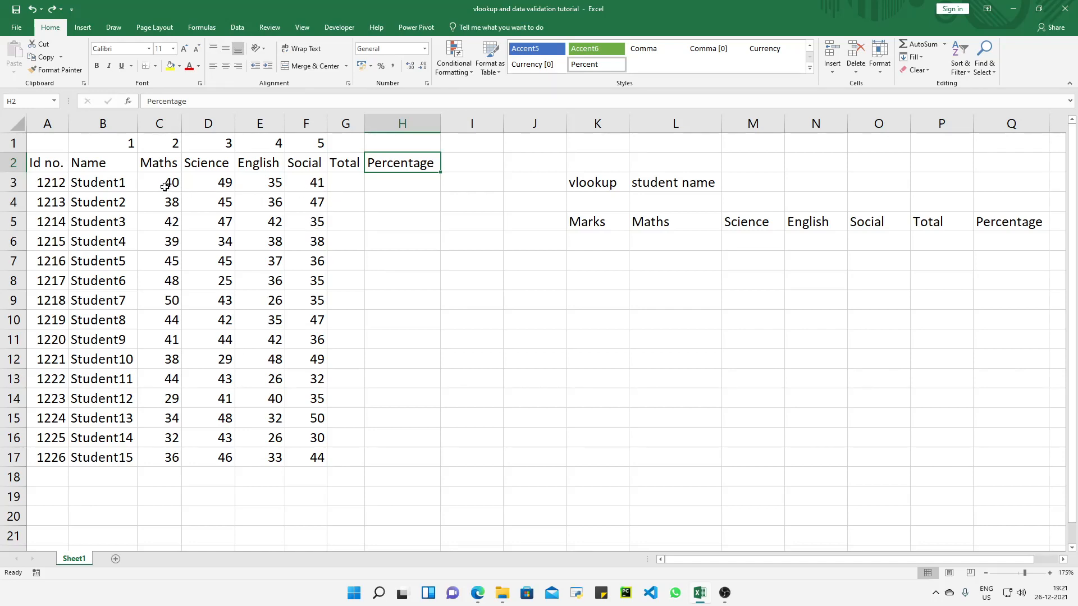
Step: Sum Student1's four subject marks (C3:F3) into G3 with AutoSum and fill the Total formula down to G17
left_click_drag(162, 185, 294, 186)
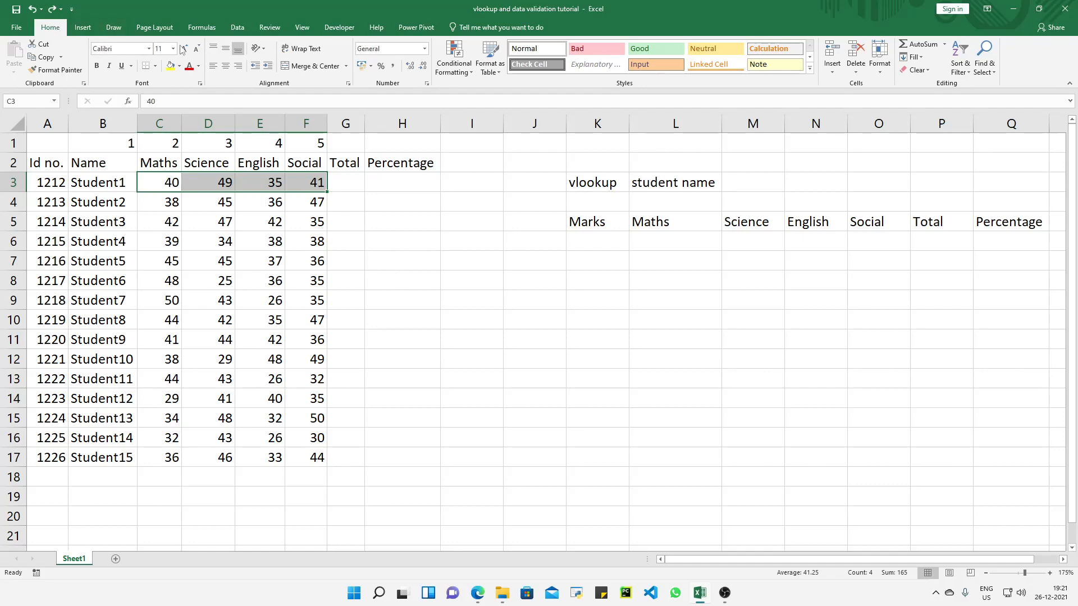
left_click(915, 48)
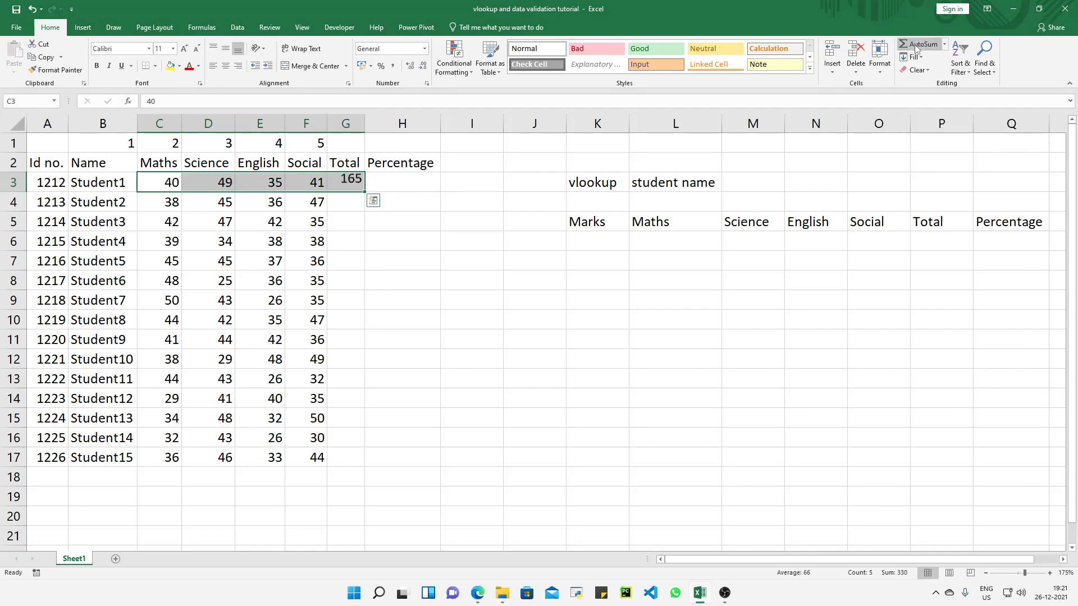
left_click(353, 186)
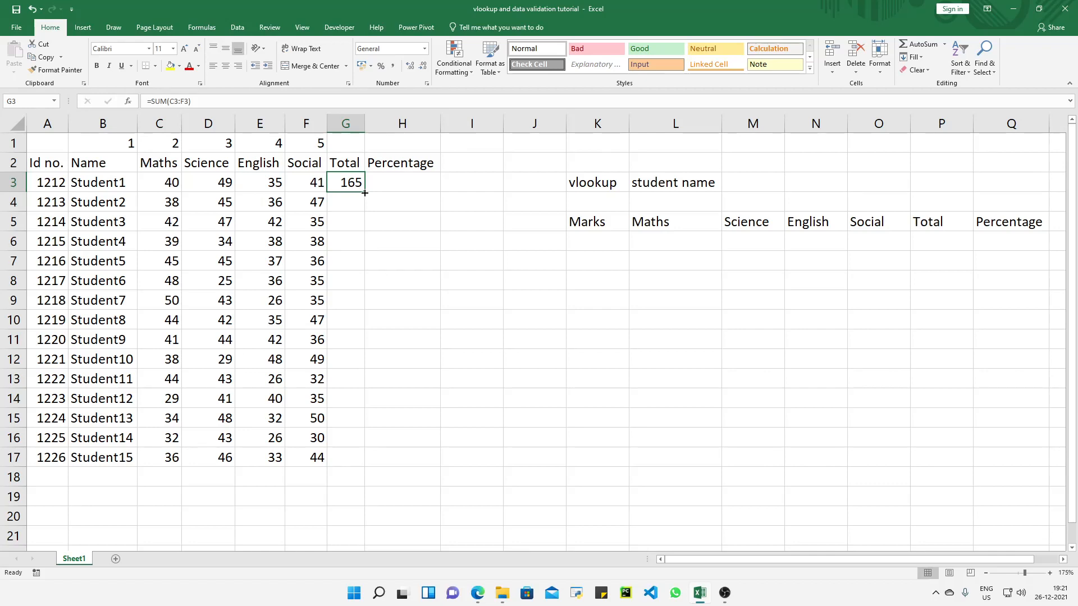
double_click(364, 192)
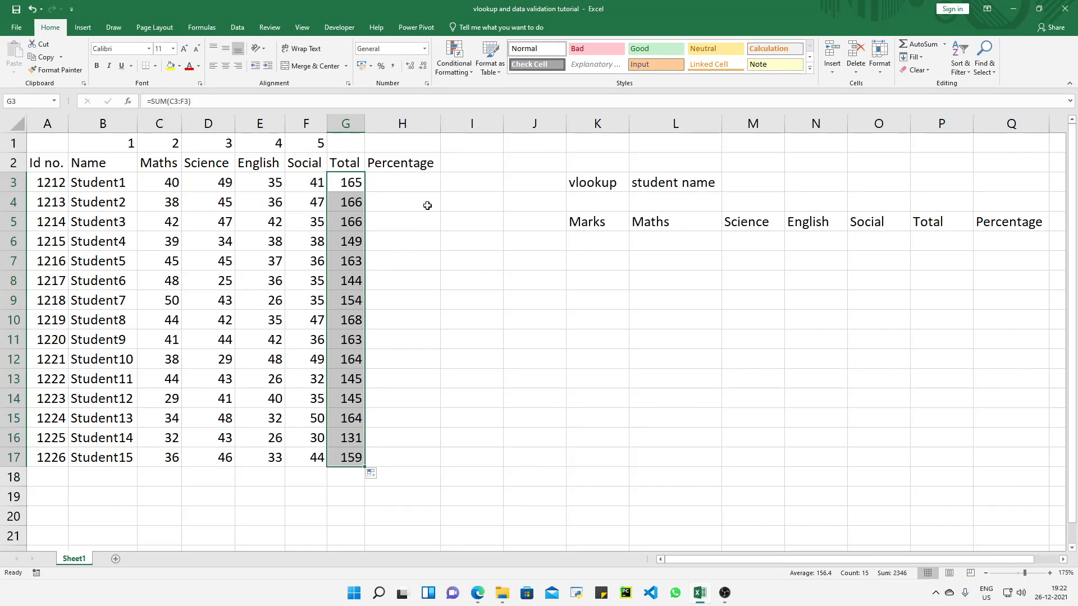
Step: Enter the formula =G3/200 in H3 to calculate Student1's percentage
left_click(401, 186)
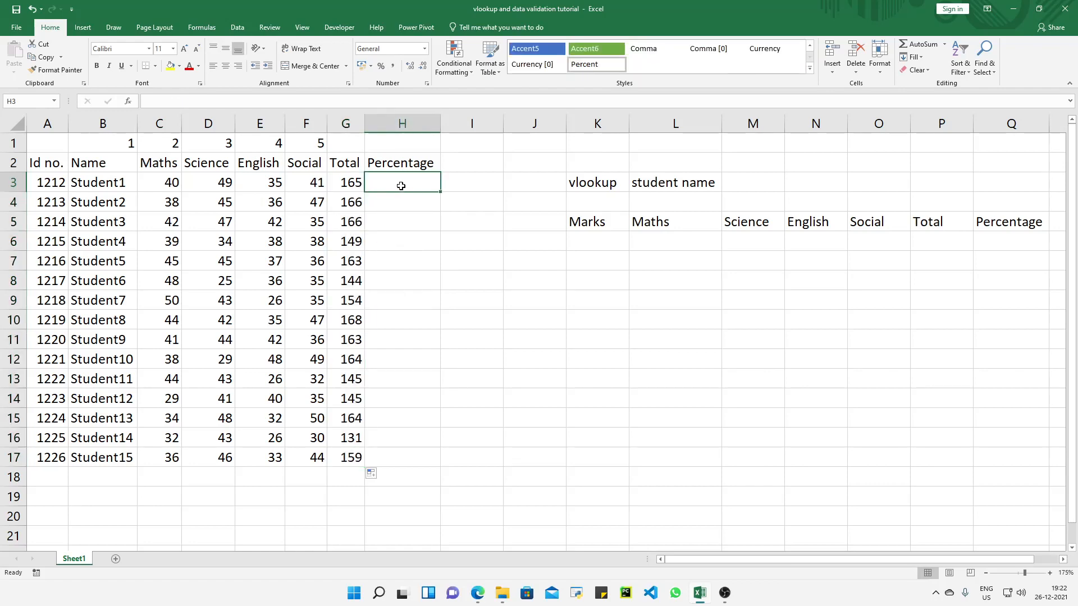
key("BackSpace")
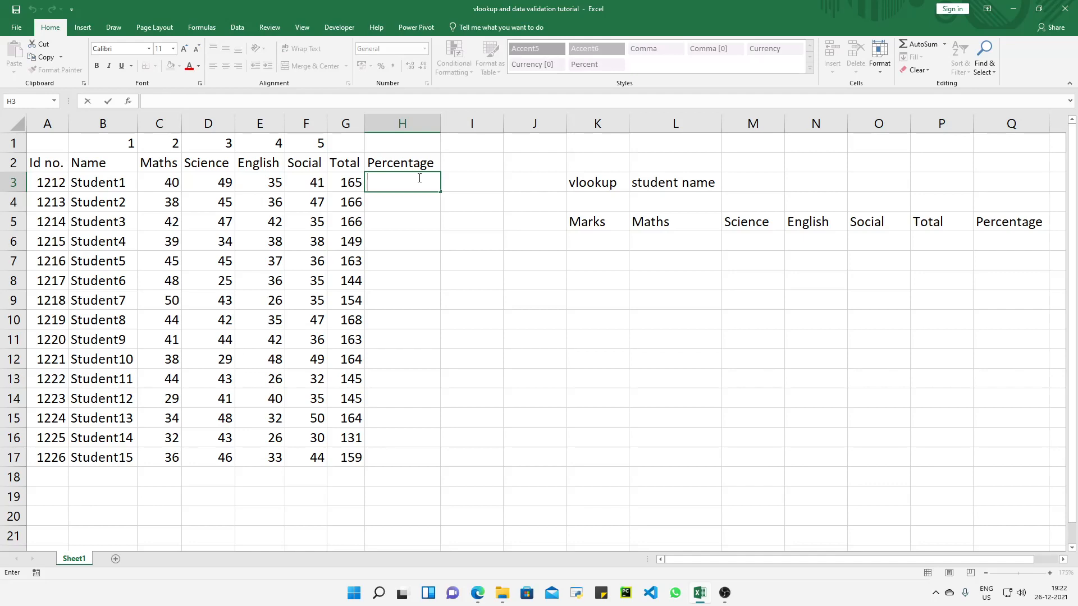
type("=")
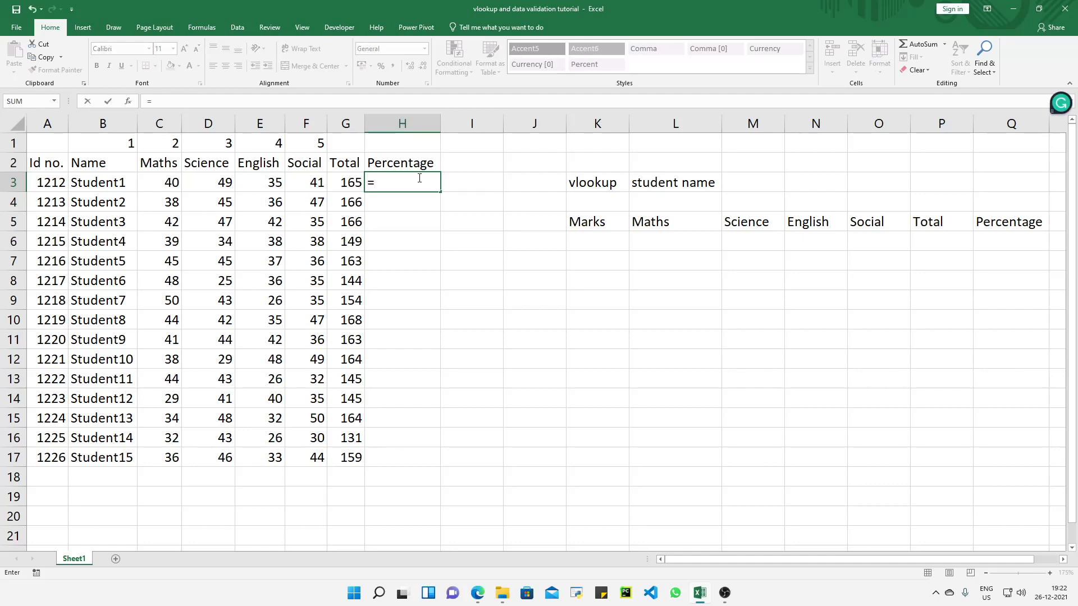
left_click(352, 187)
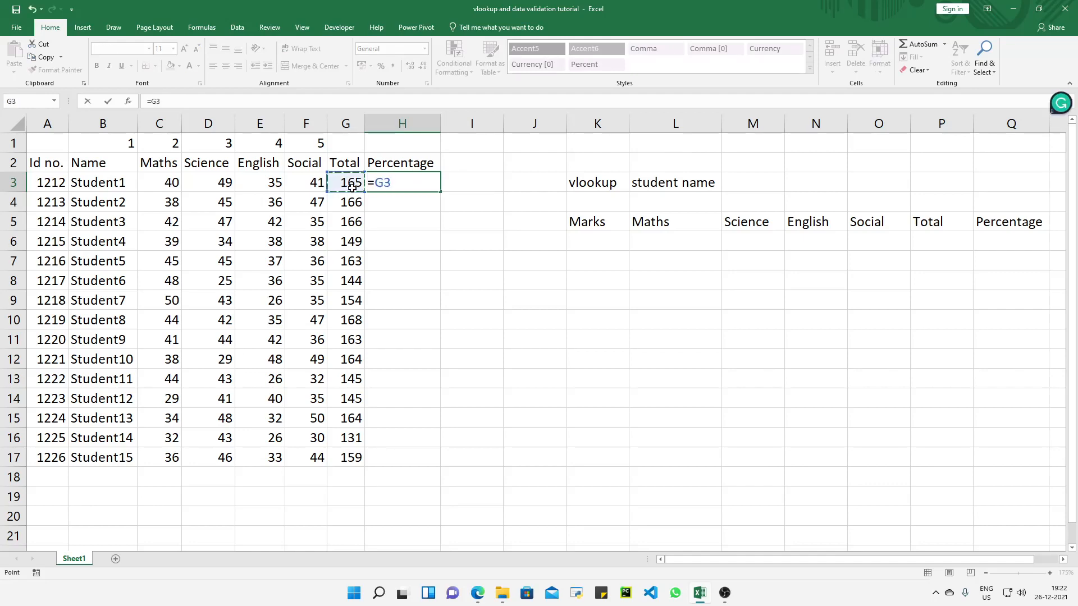
type("/200")
key("Return")
Step: Fill the H3 percentage formula down to H17 and format those cells as percentages
left_click(425, 188)
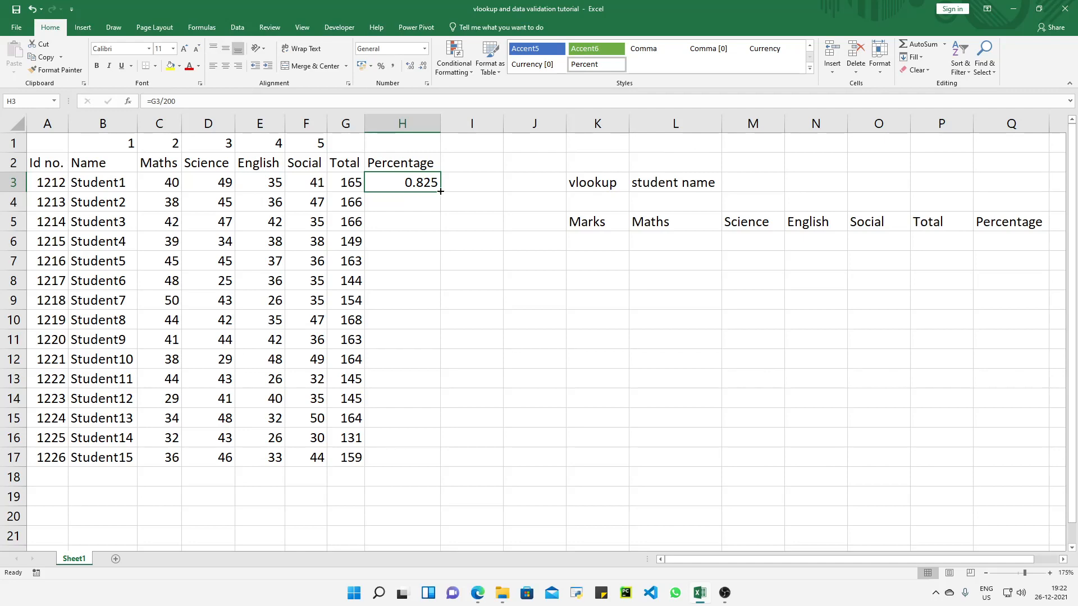
double_click(440, 192)
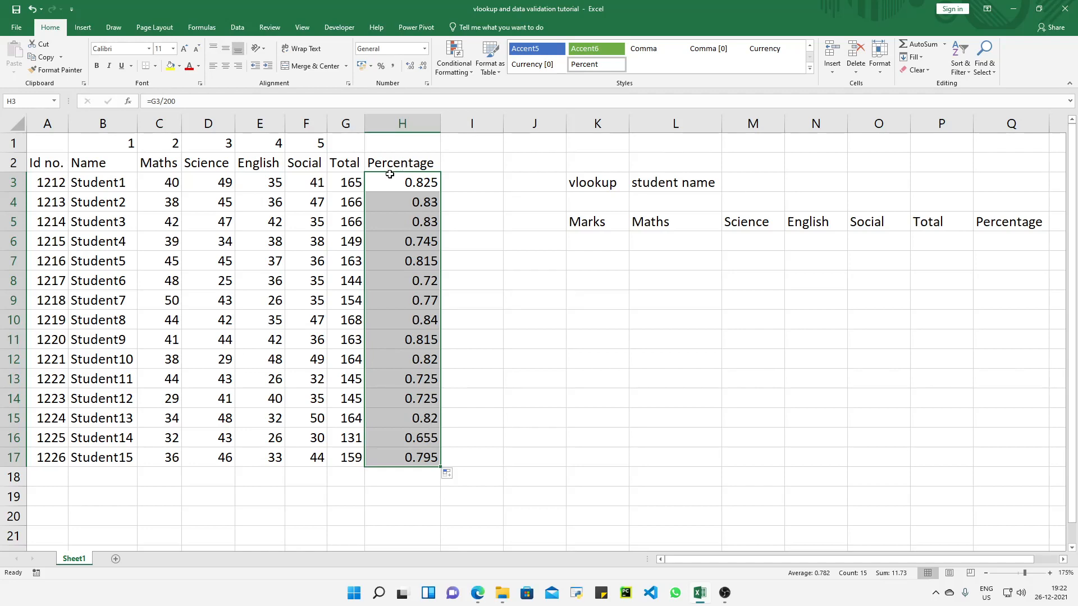
left_click(382, 67)
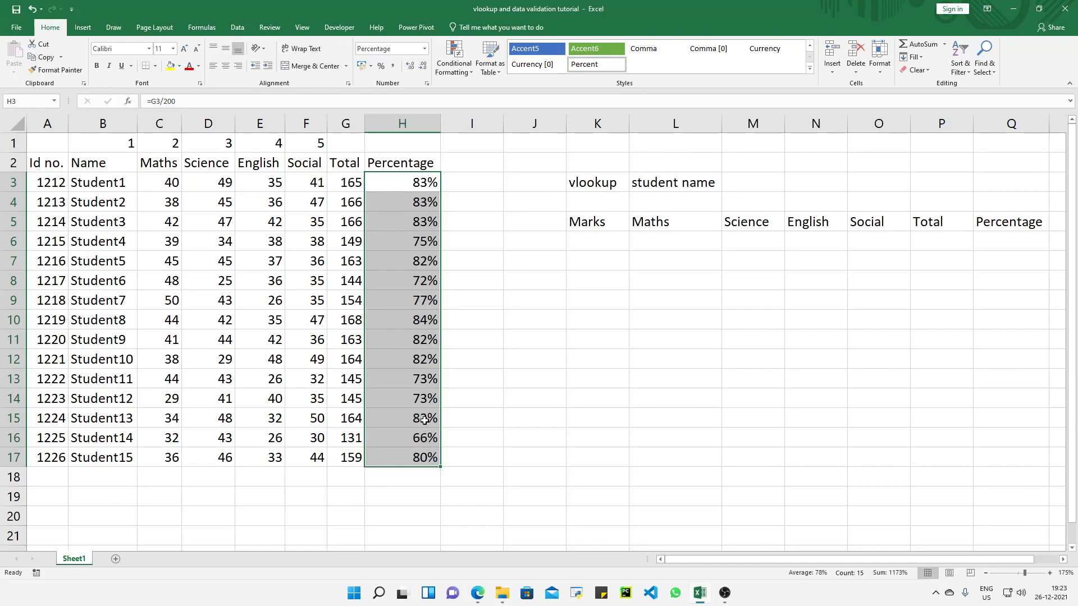
left_click(469, 181)
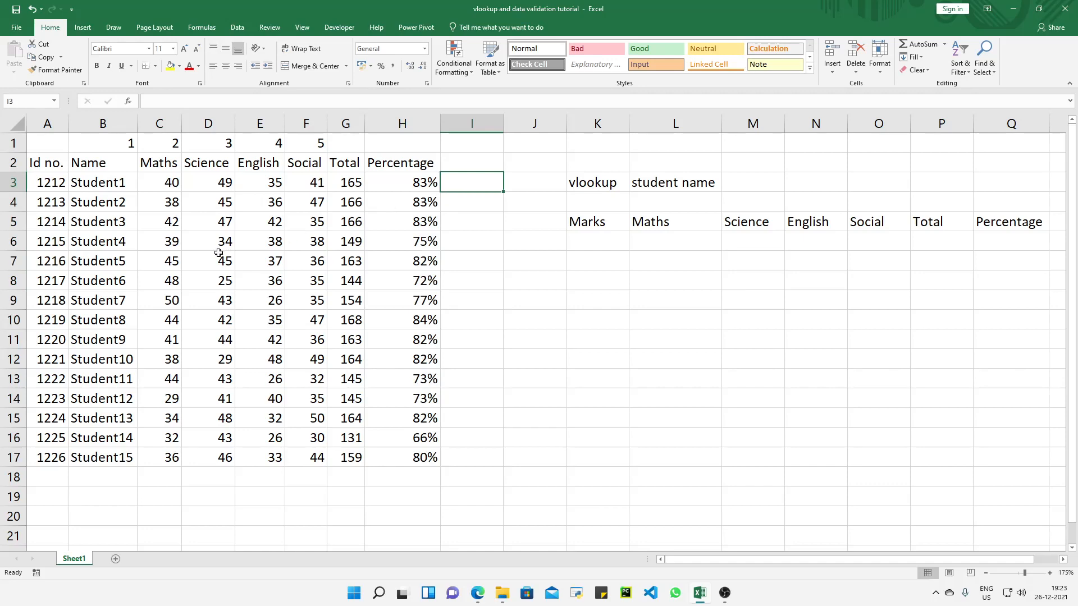
Step: Make the vlookup label in K3 bold
left_click_drag(49, 168, 419, 456)
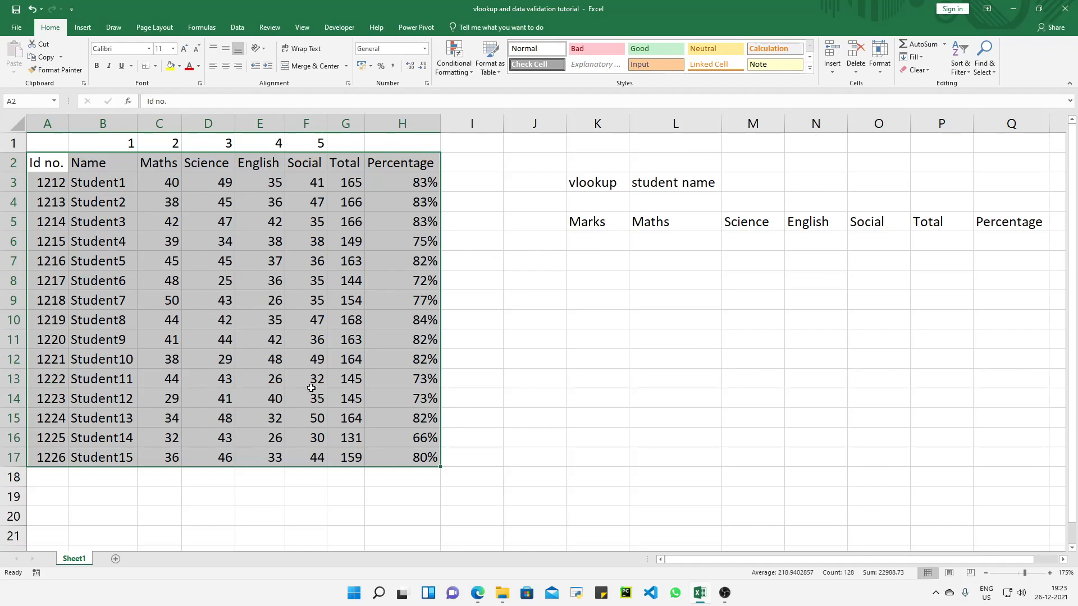
left_click(598, 185)
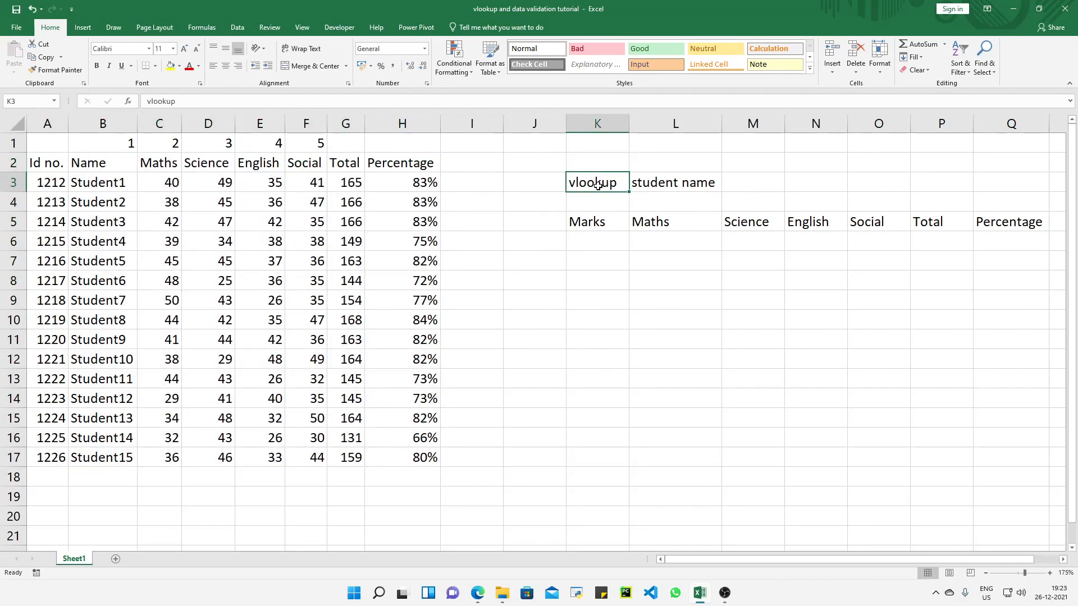
key("ctrl+b")
Step: Add a data validation list to M3, beside the student name label, using the names in B3:B17 as its source
left_click(750, 184)
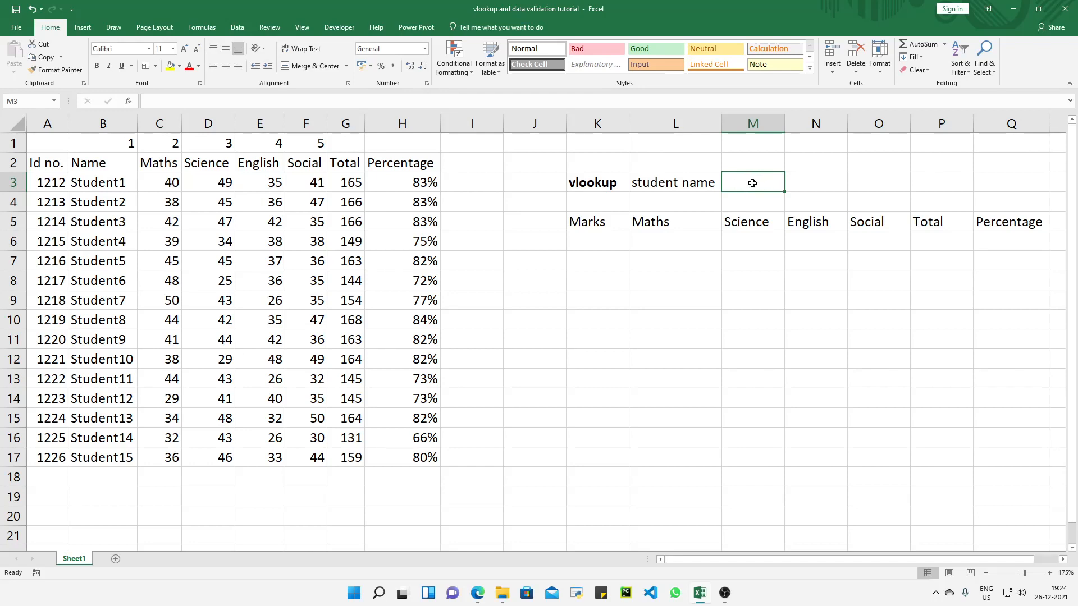
left_click(237, 28)
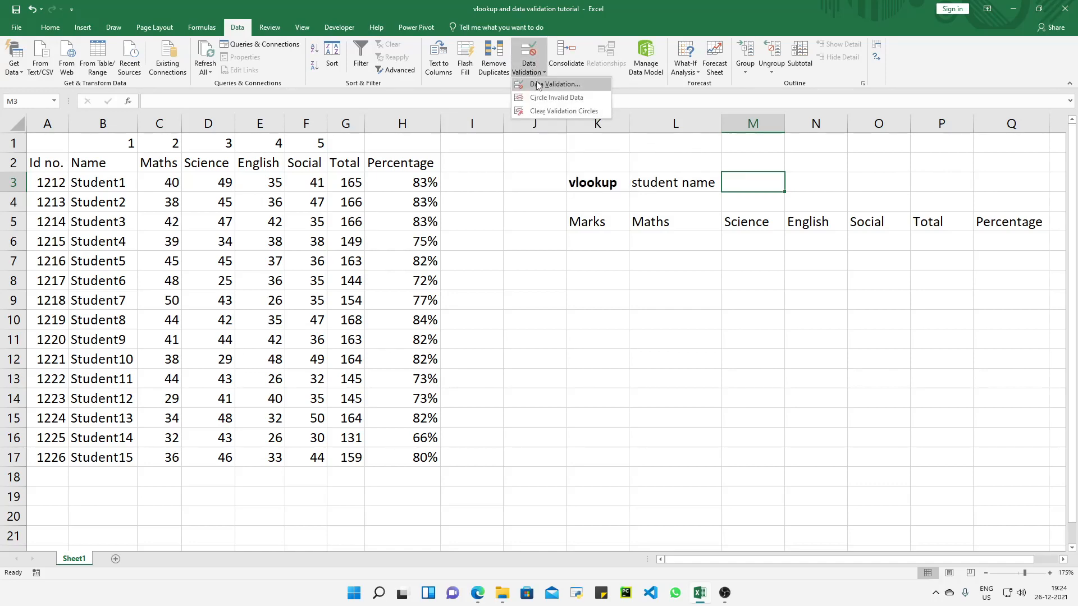
left_click(537, 85)
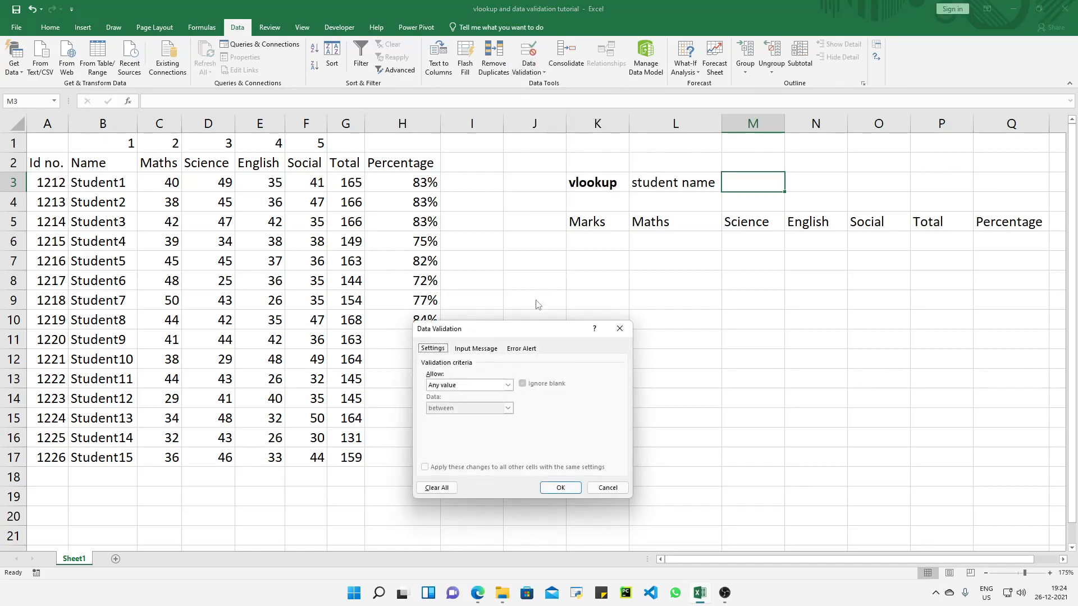
left_click_drag(520, 335, 556, 172)
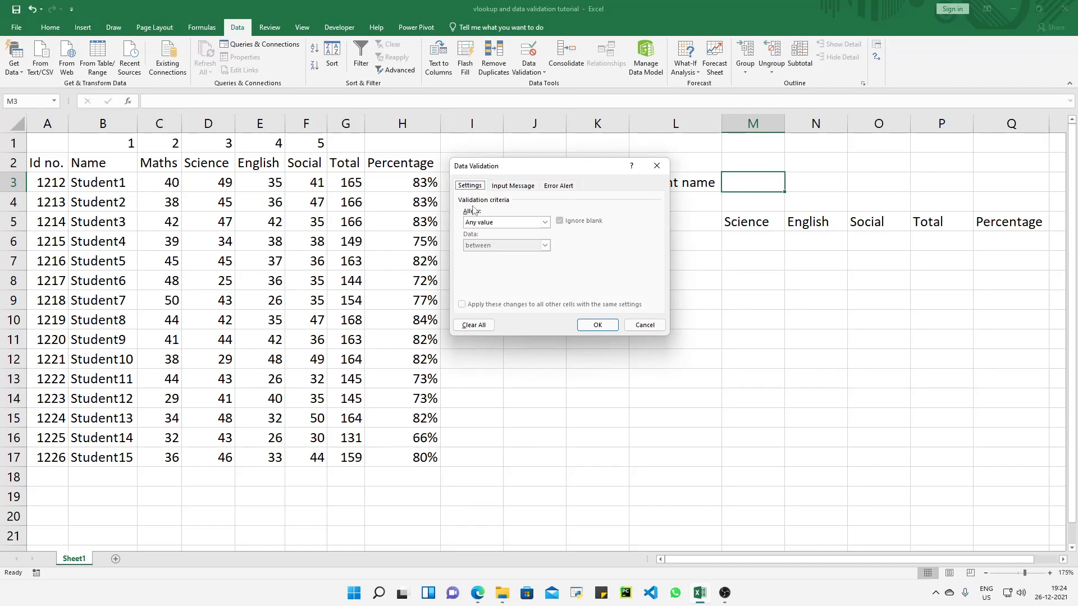
left_click(545, 223)
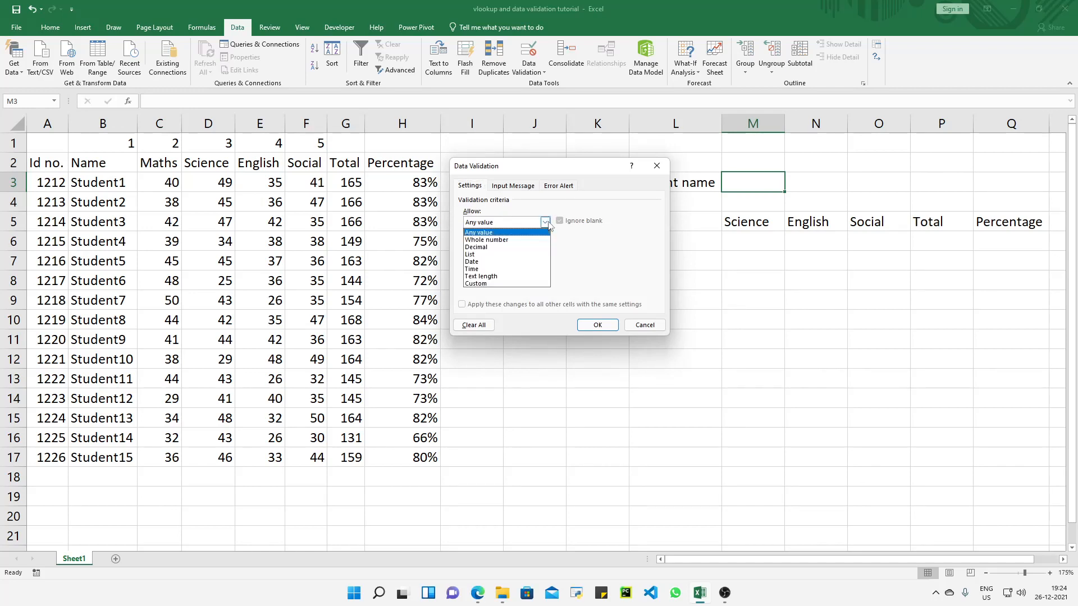
left_click(531, 254)
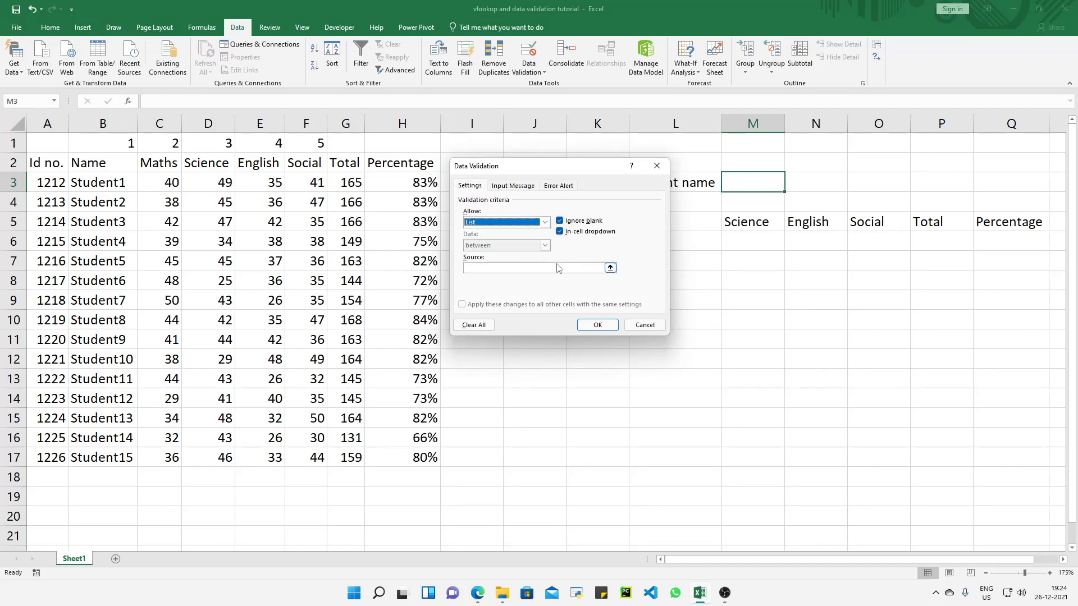
left_click(482, 268)
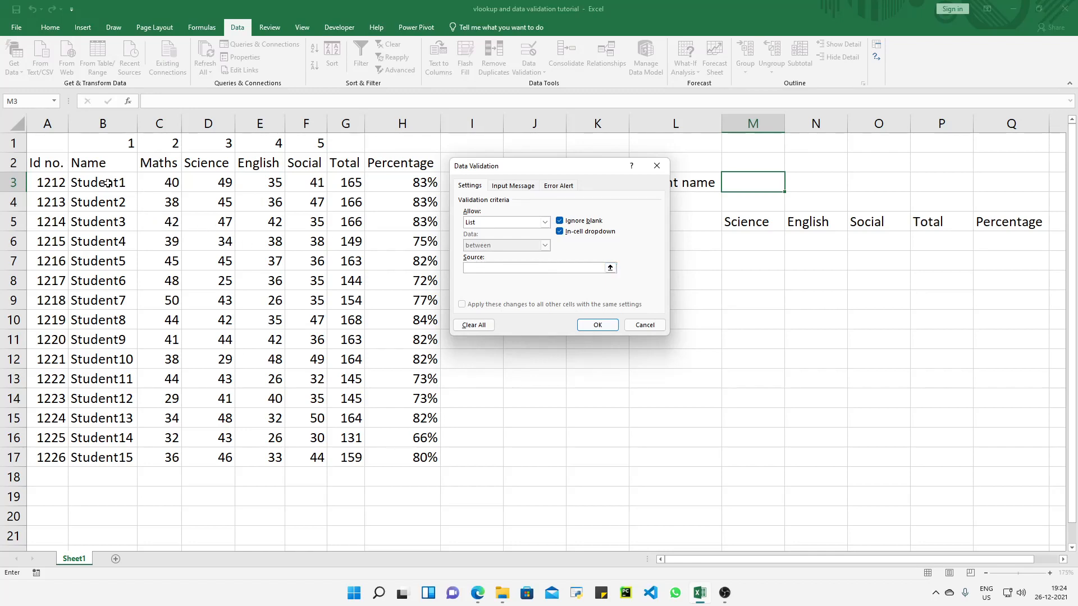
left_click_drag(108, 184, 120, 461)
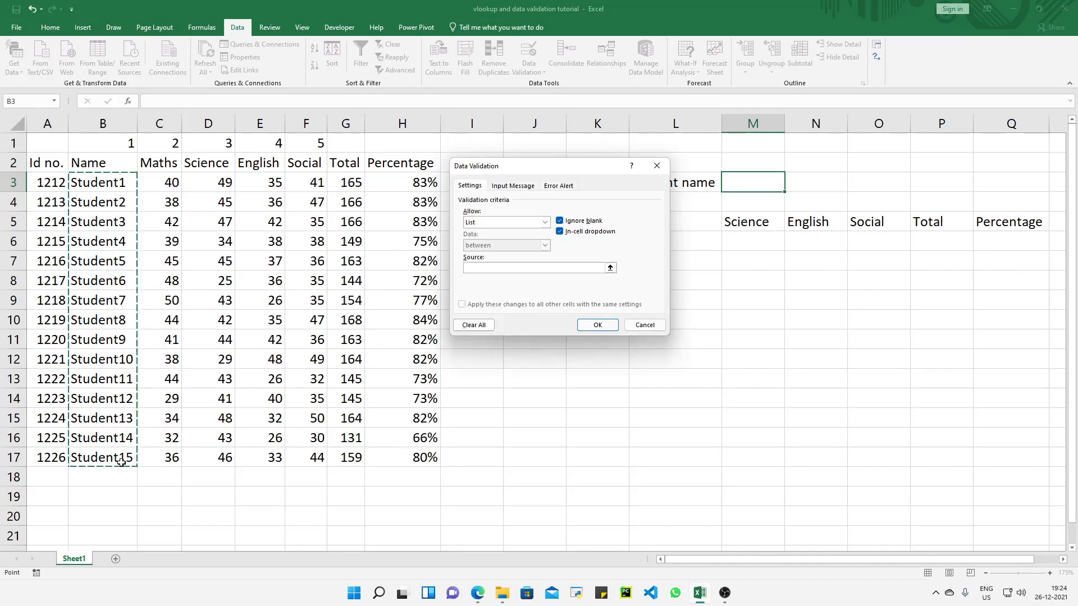
left_click(596, 327)
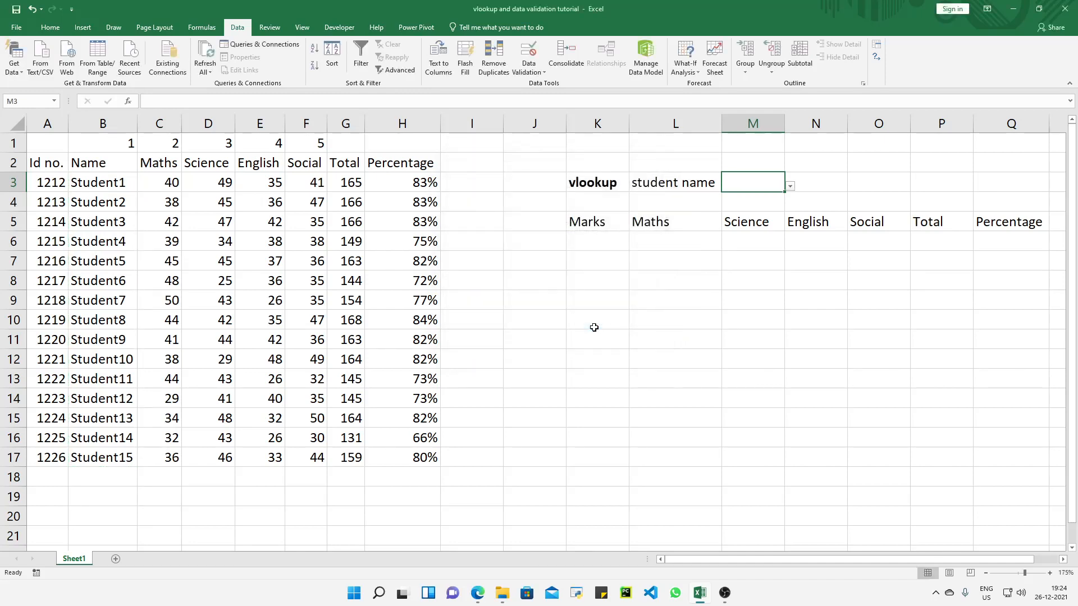
Step: Choose Student11 from the validation list in M3 and fit the width of column M to its contents
left_click(789, 186)
left_click_drag(789, 219, 789, 263)
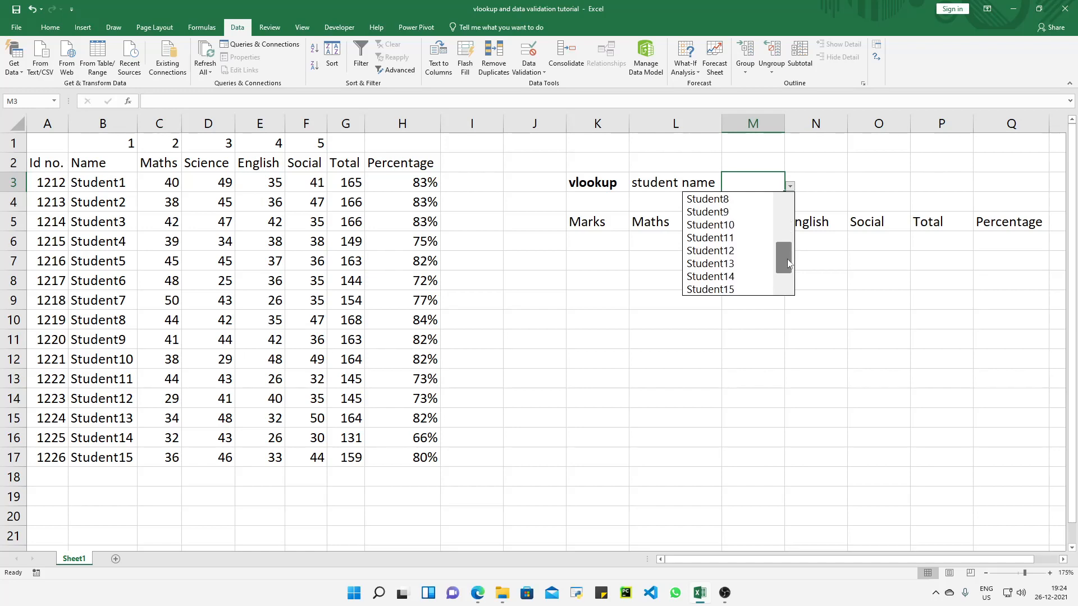
left_click(762, 238)
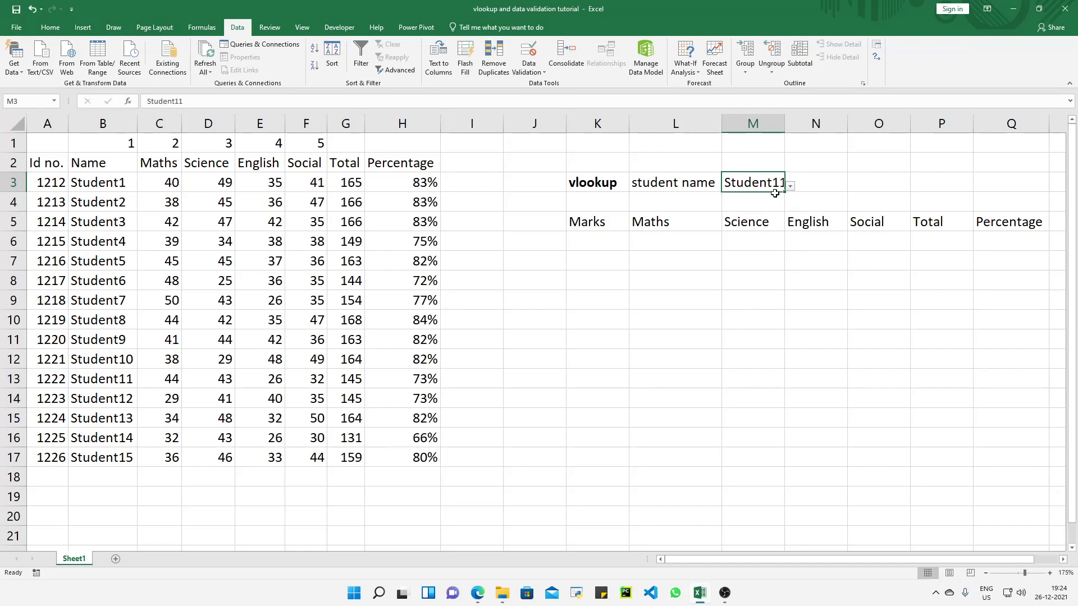
double_click(787, 124)
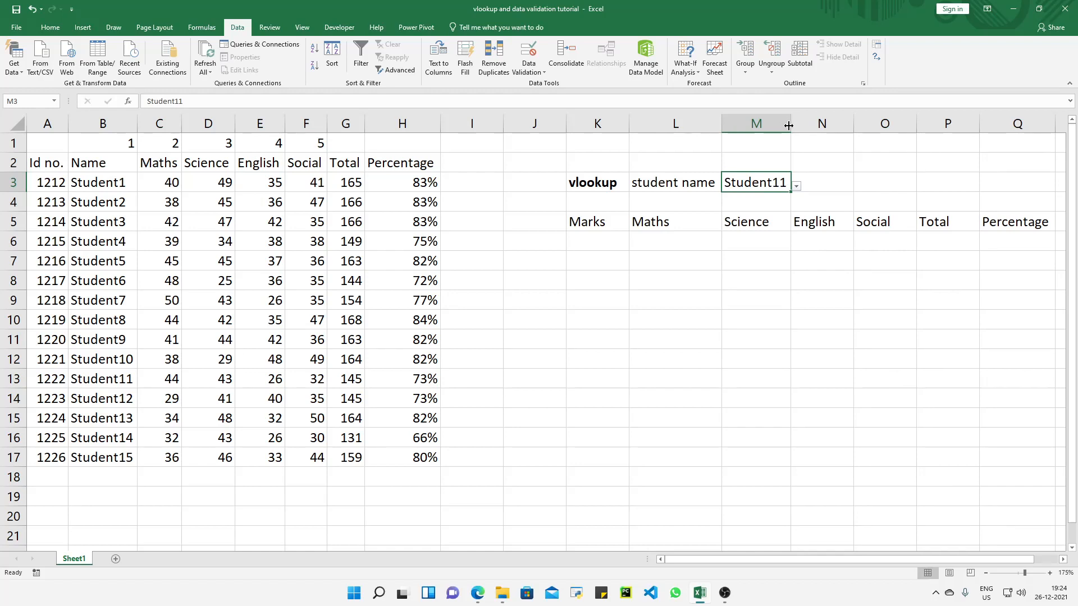
Step: Change the selected student in M3 to Student10
left_click(797, 186)
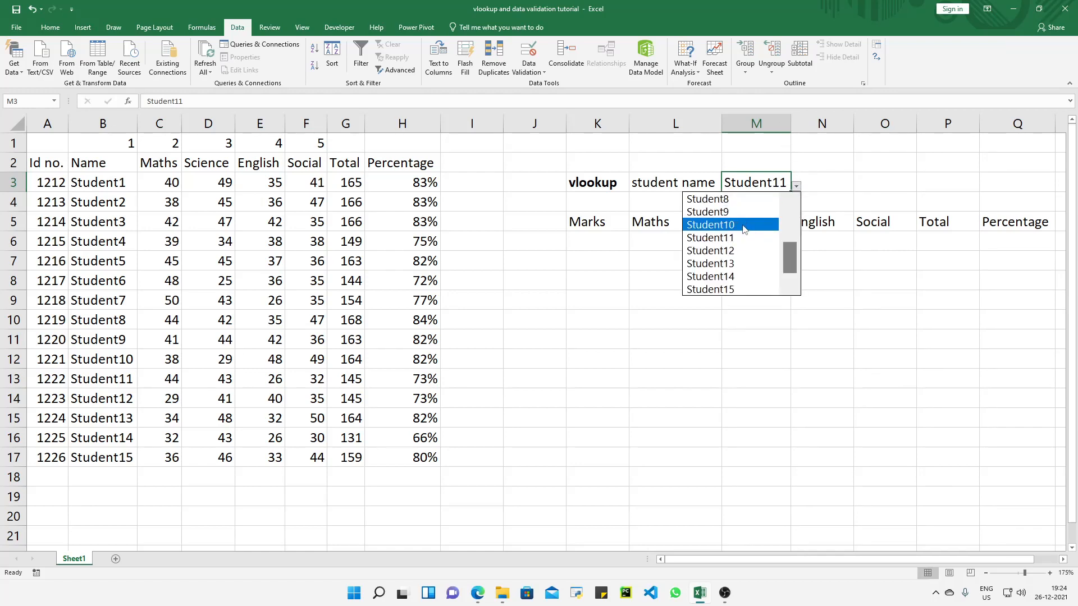
left_click(743, 225)
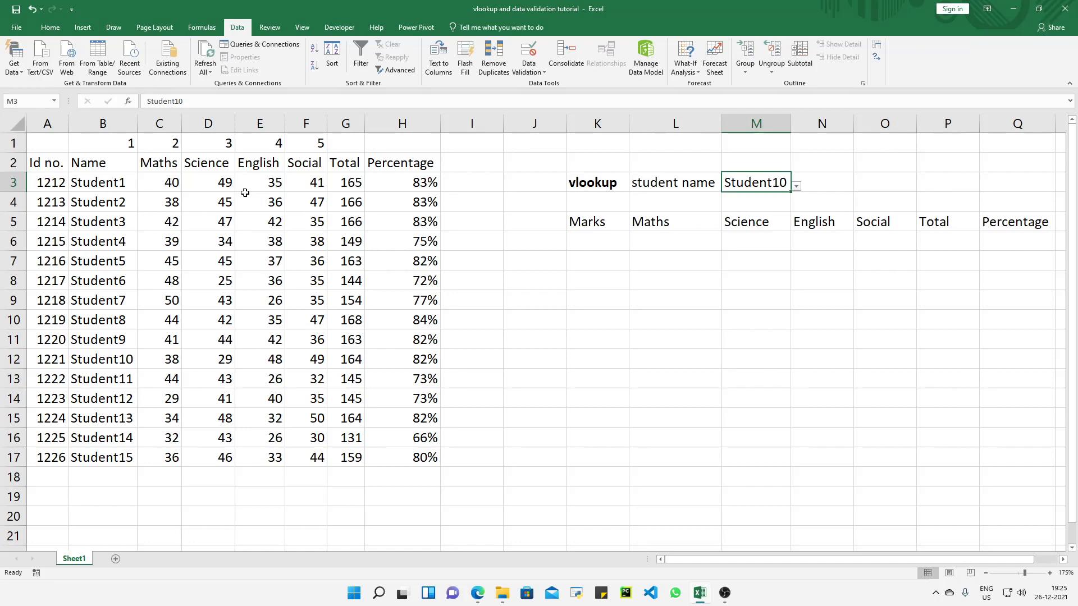
Step: Start a VLOOKUP formula in L11 with the selected student cell as the absolute lookup value, $M$3
left_click(674, 345)
type("=")
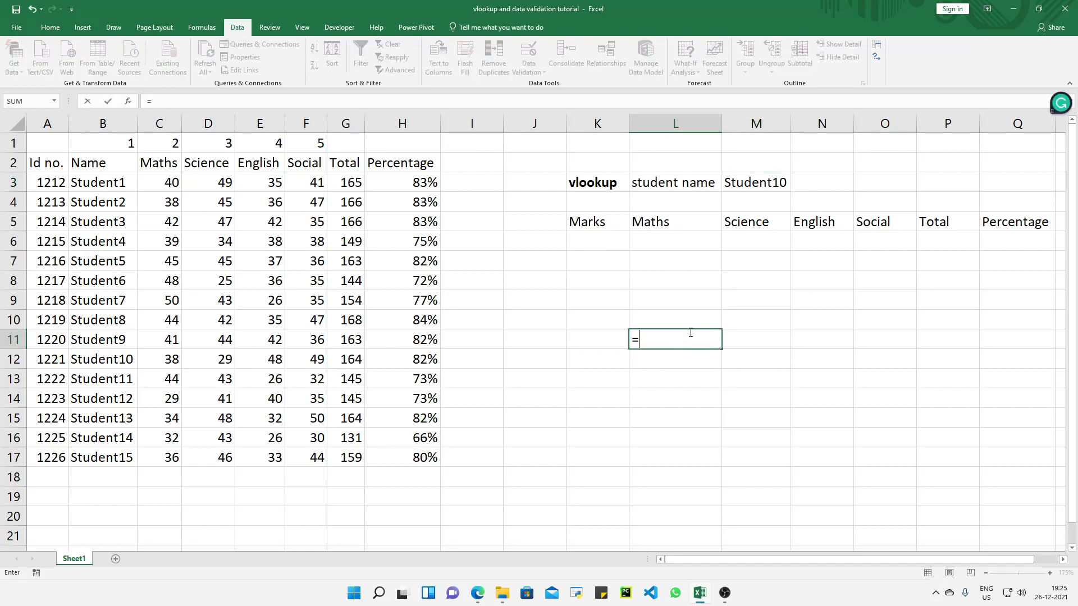
type("vlook")
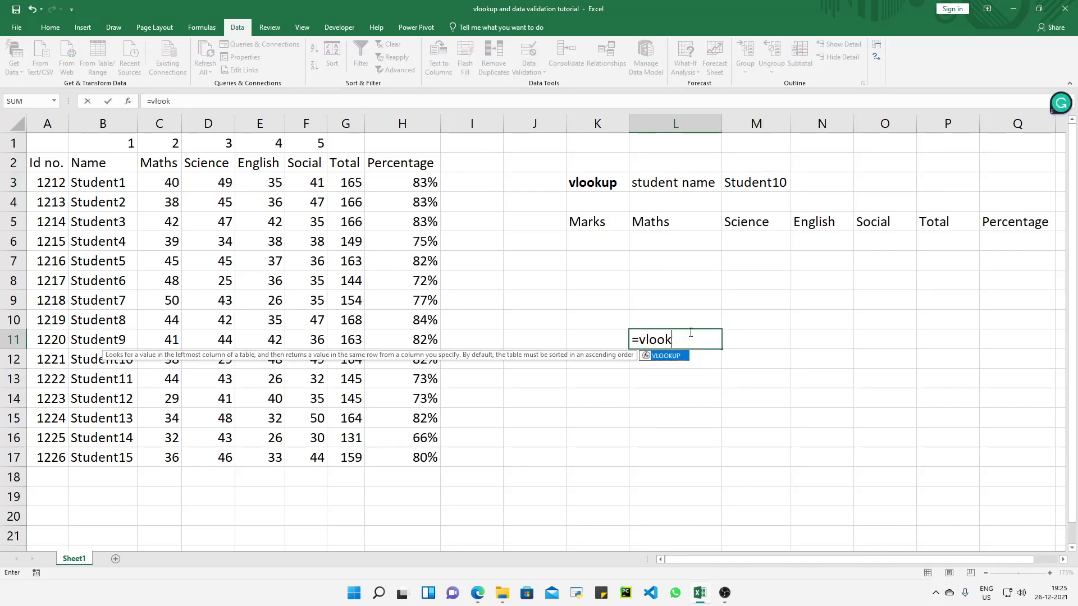
key("Tab")
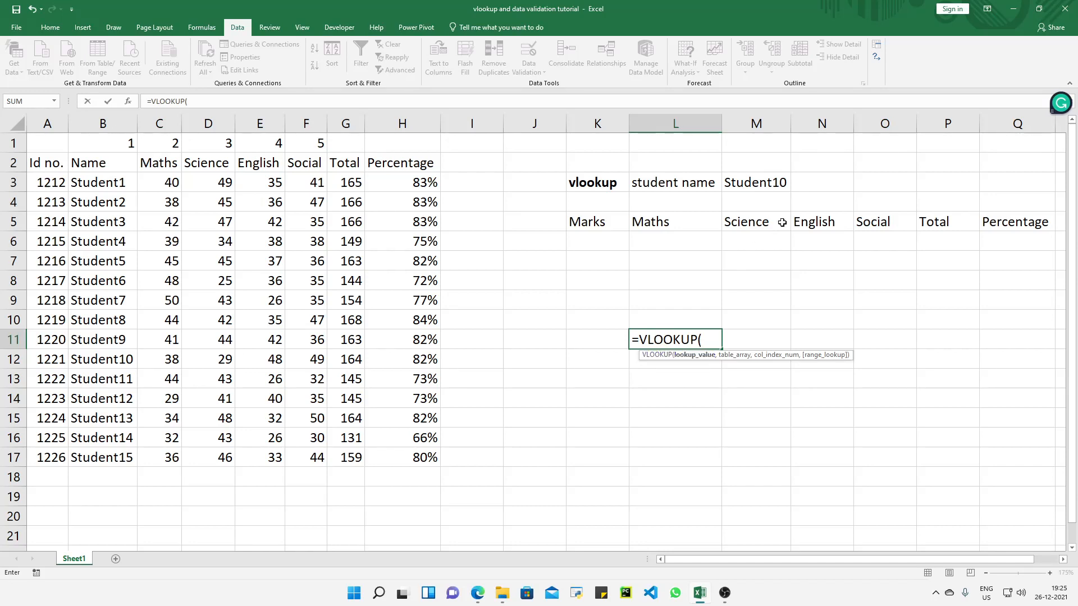
left_click(760, 183)
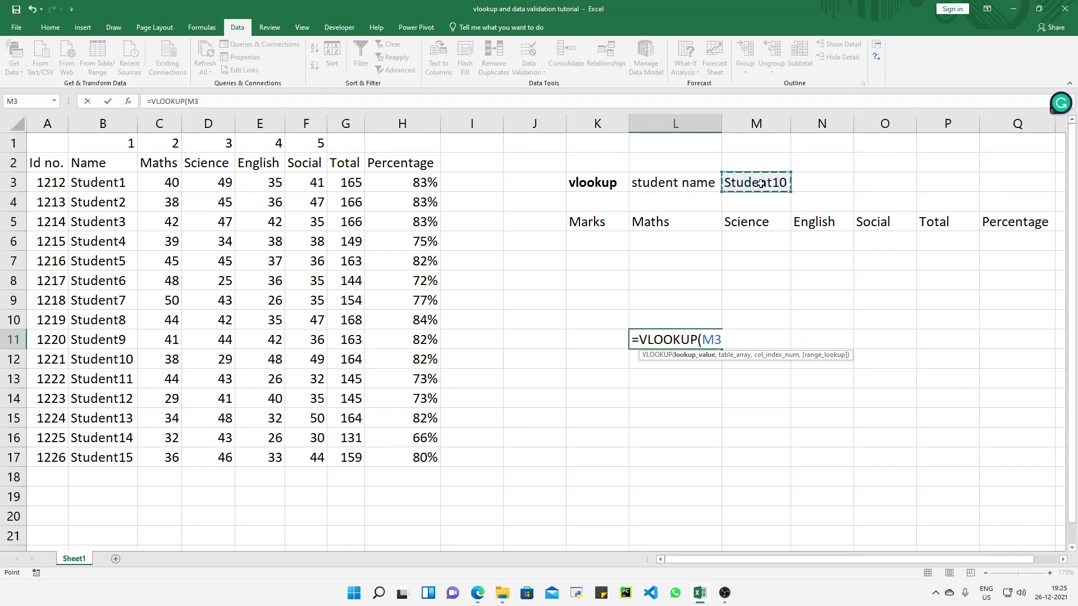
key("F4")
type(",")
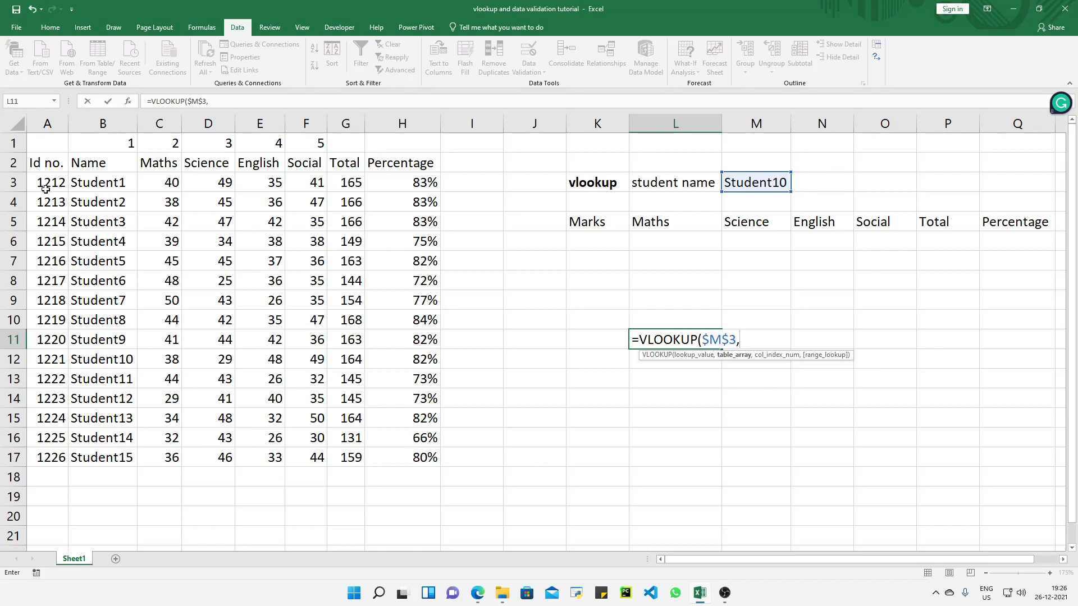
Step: Set the VLOOKUP's table array to the absolute range $B$3:$H$17, from student names to percentages
mouse_move(44, 186)
left_mouse_down()
mouse_move(411, 437)
mouse_move(411, 460)
mouse_move(366, 290)
mouse_move(51, 203)
left_mouse_up()
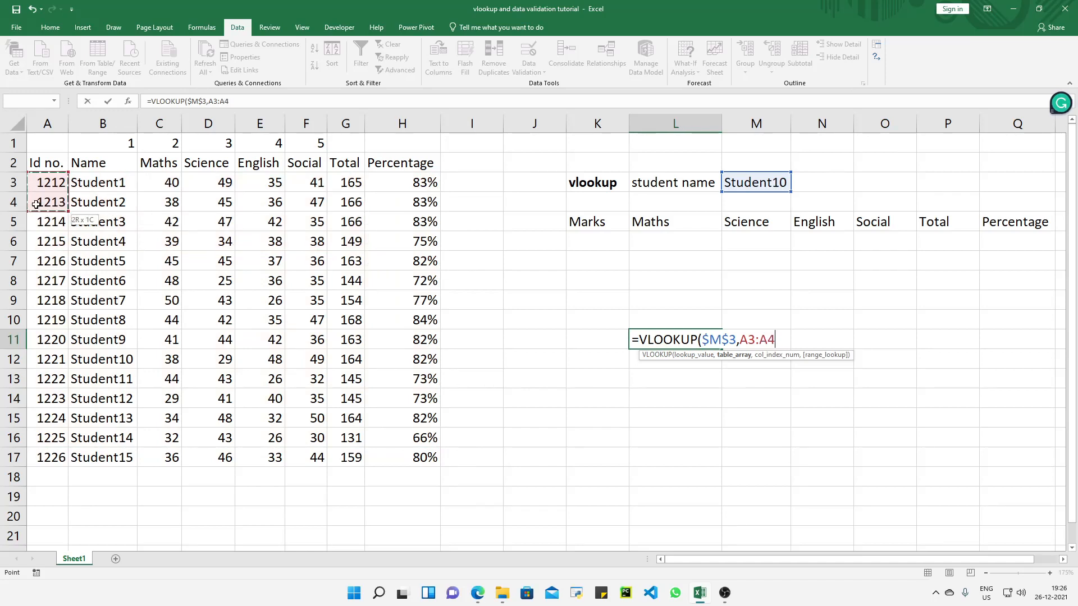
left_click(103, 183)
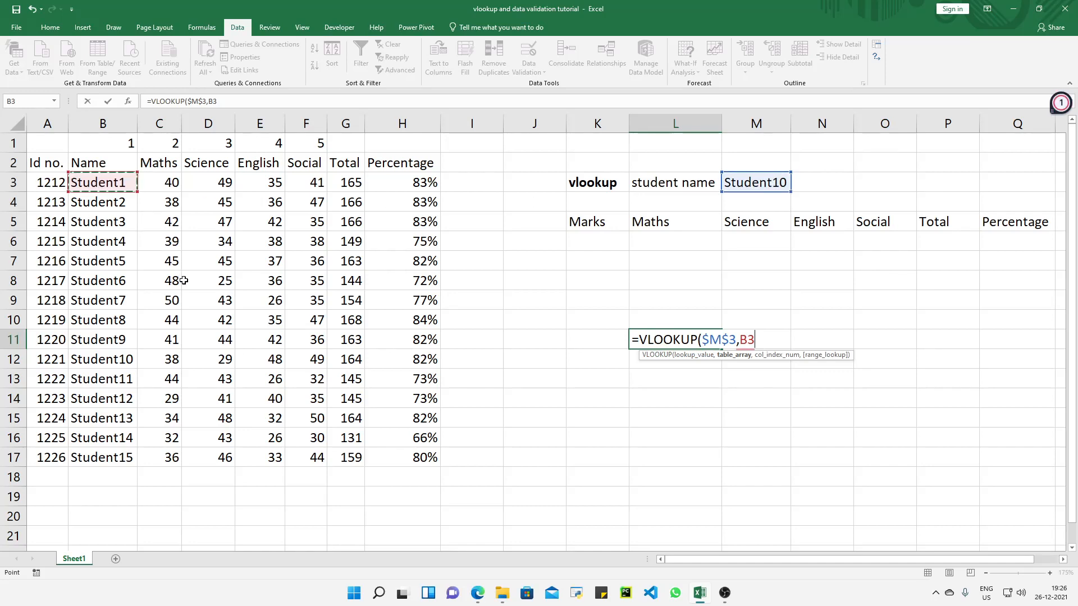
left_click_drag(102, 183, 341, 411)
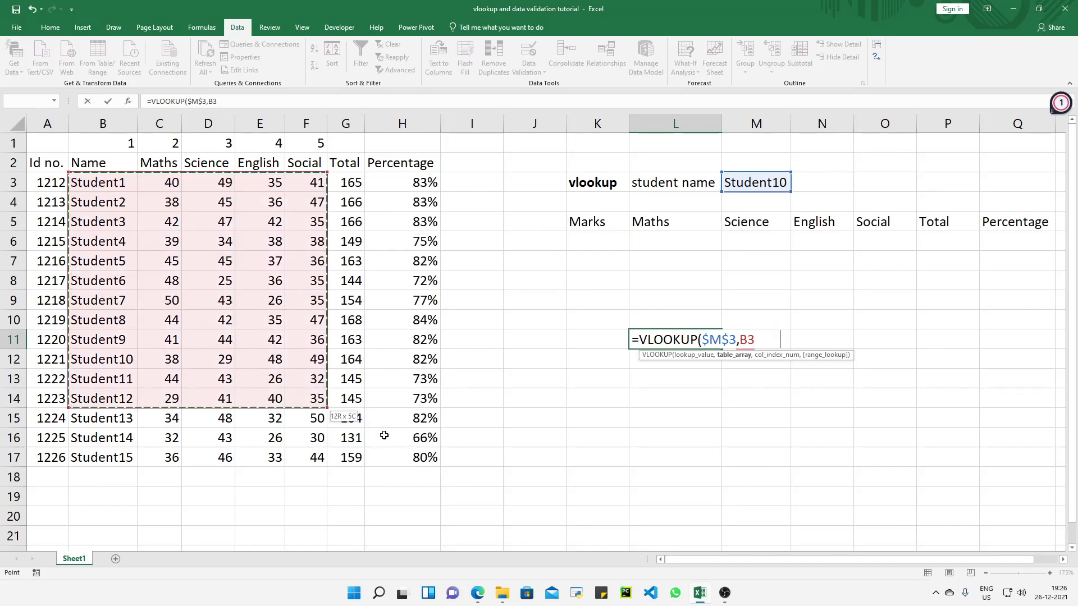
left_click_drag(425, 475, 424, 458)
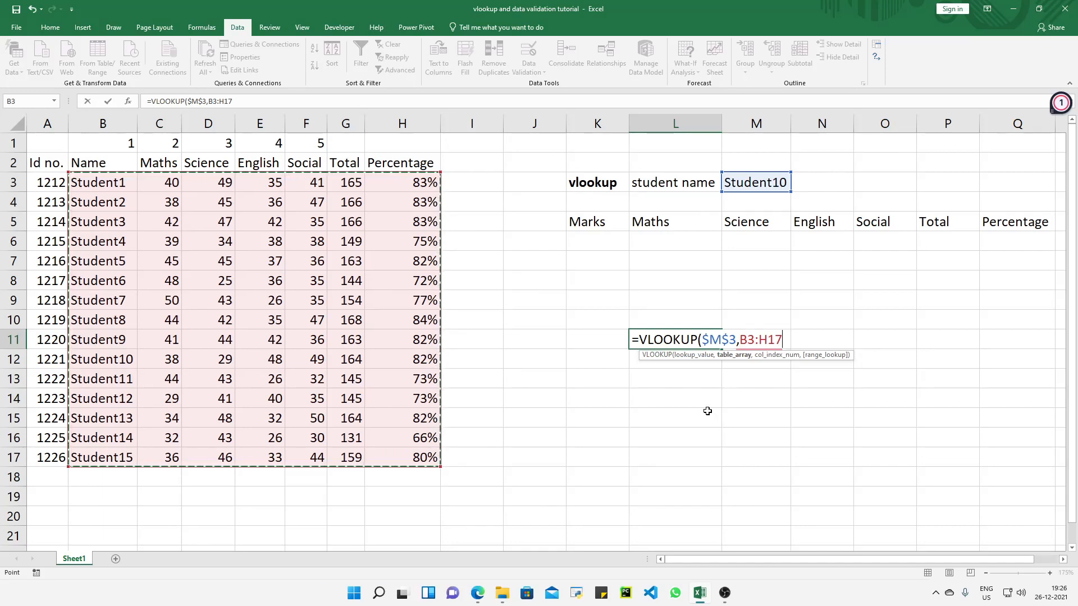
key("F4")
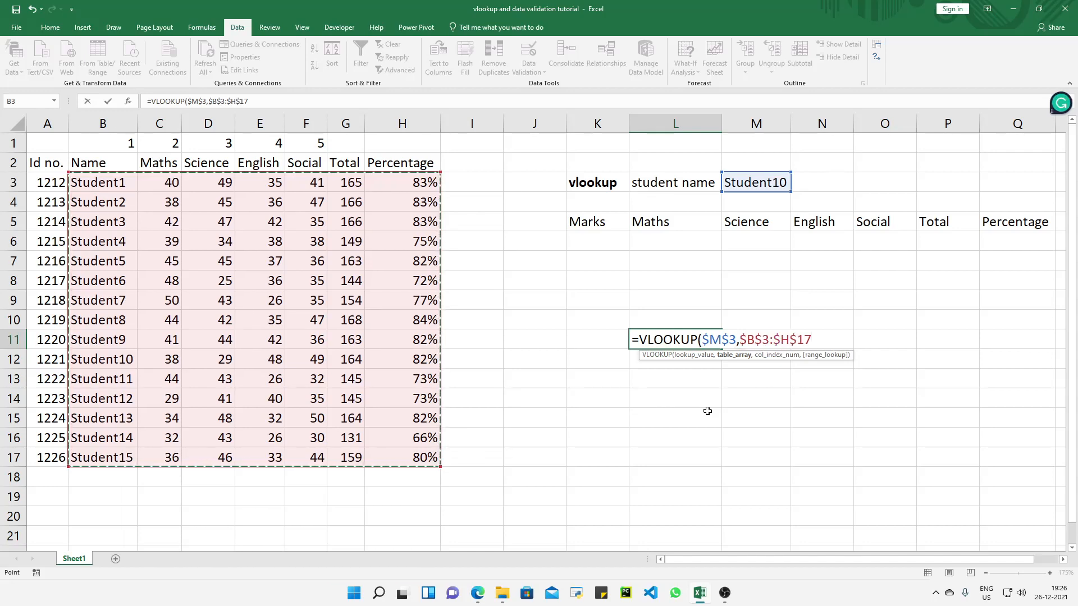
type(",")
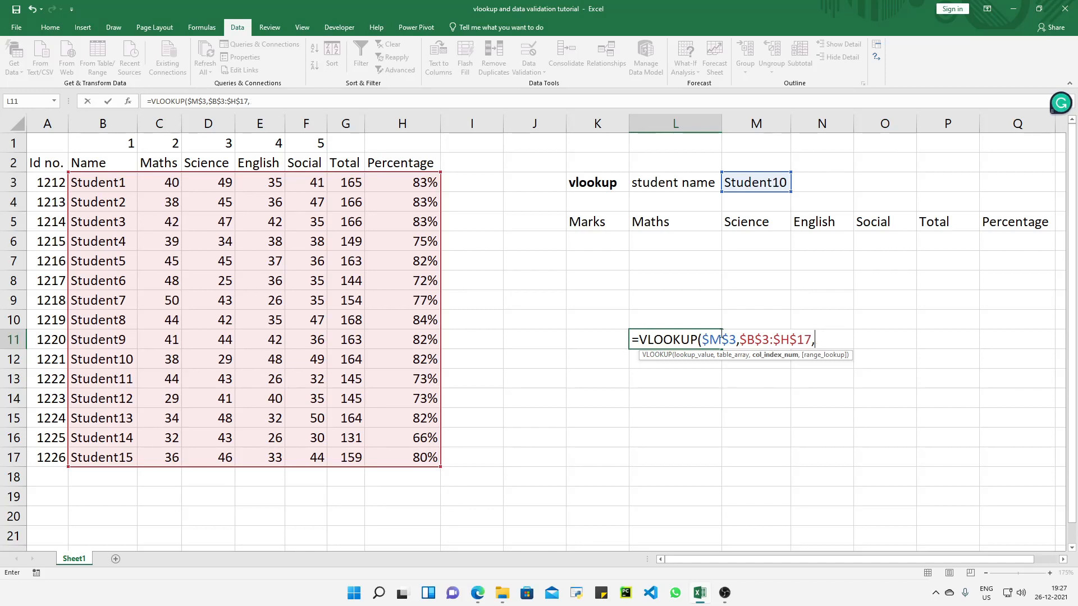
Step: Complete the L11 formula with B1 as the column index and FALSE for an exact match
left_click(123, 147)
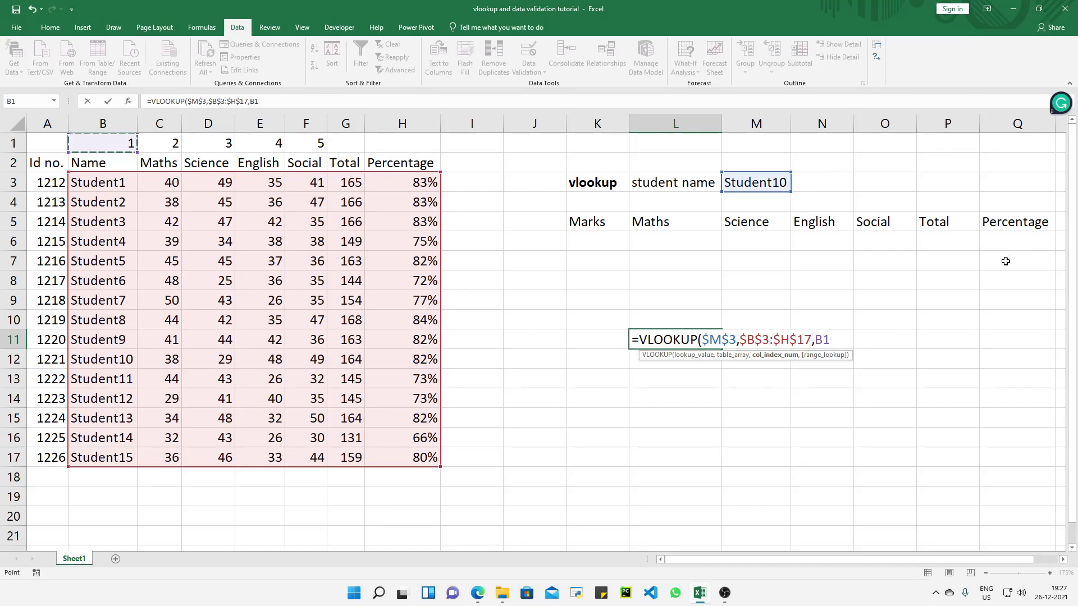
type(",")
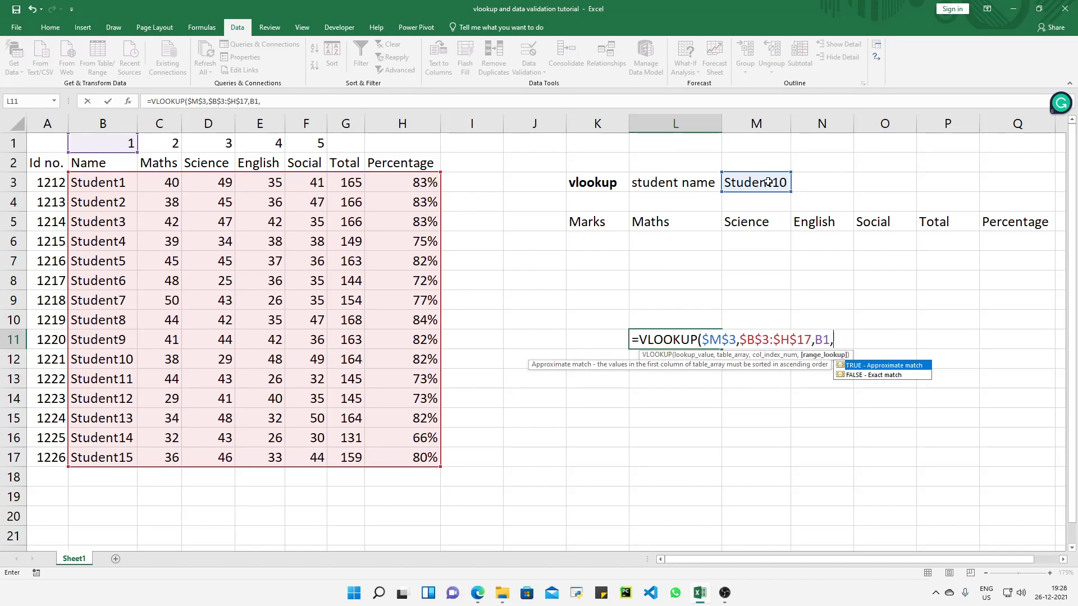
double_click(879, 375)
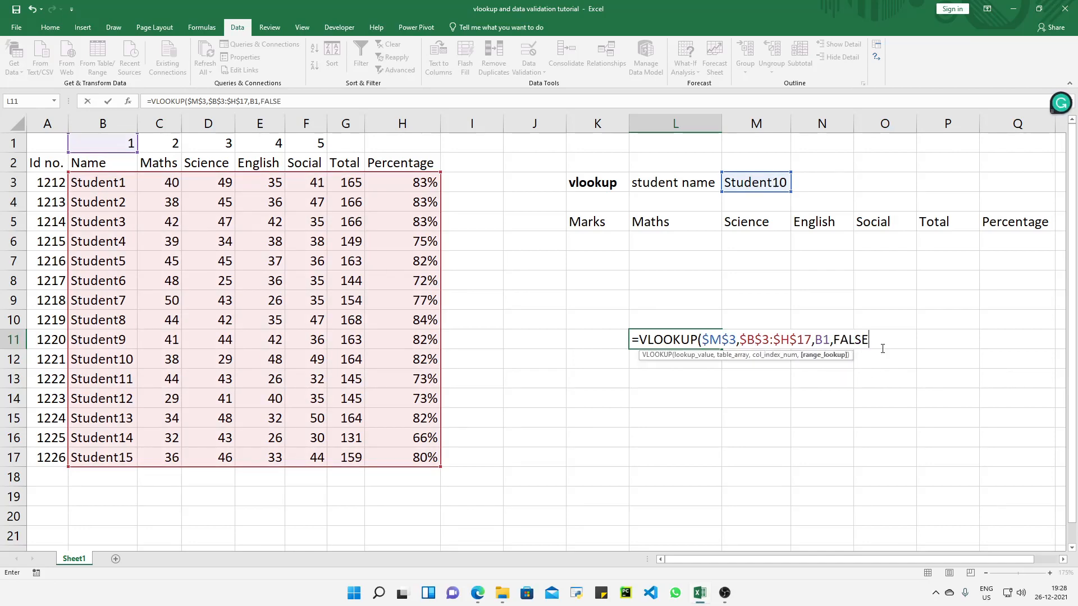
type(")")
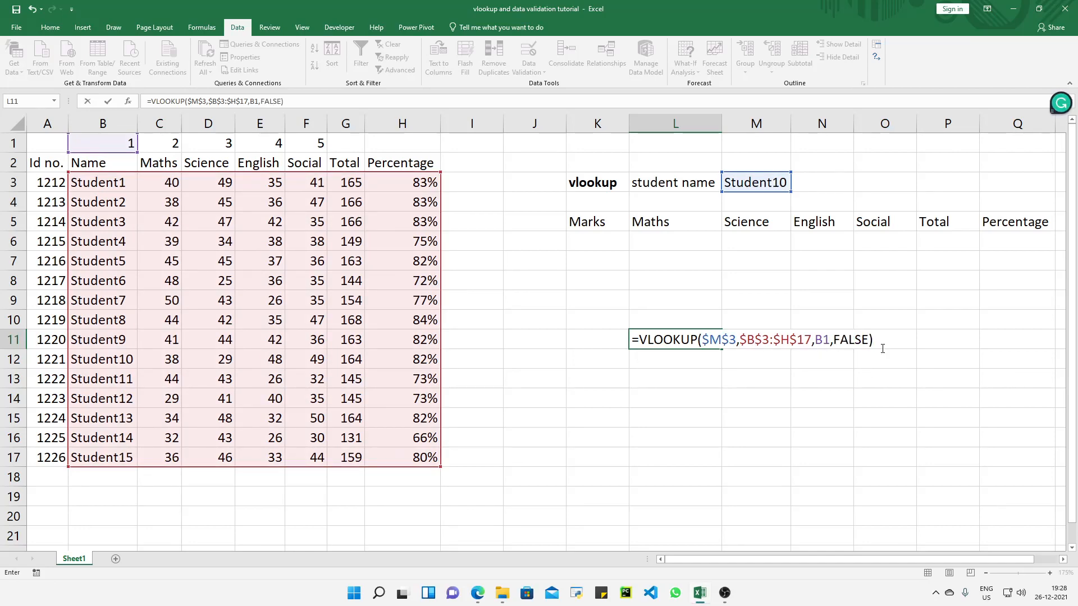
key("Return")
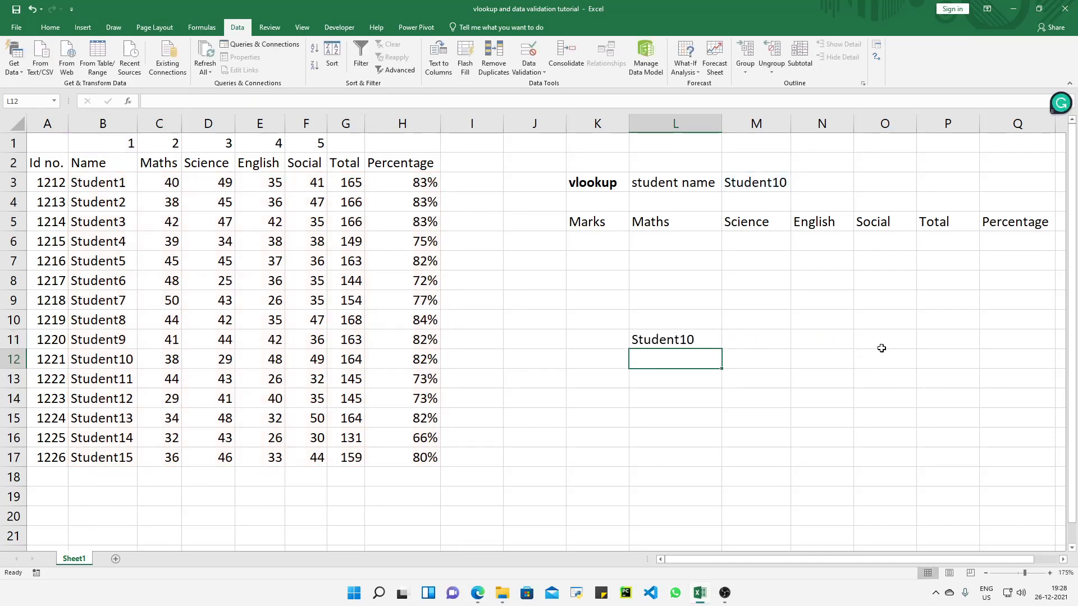
Step: Change the column index reference in the L11 VLOOKUP formula to C1, the number above Maths
left_click(705, 342)
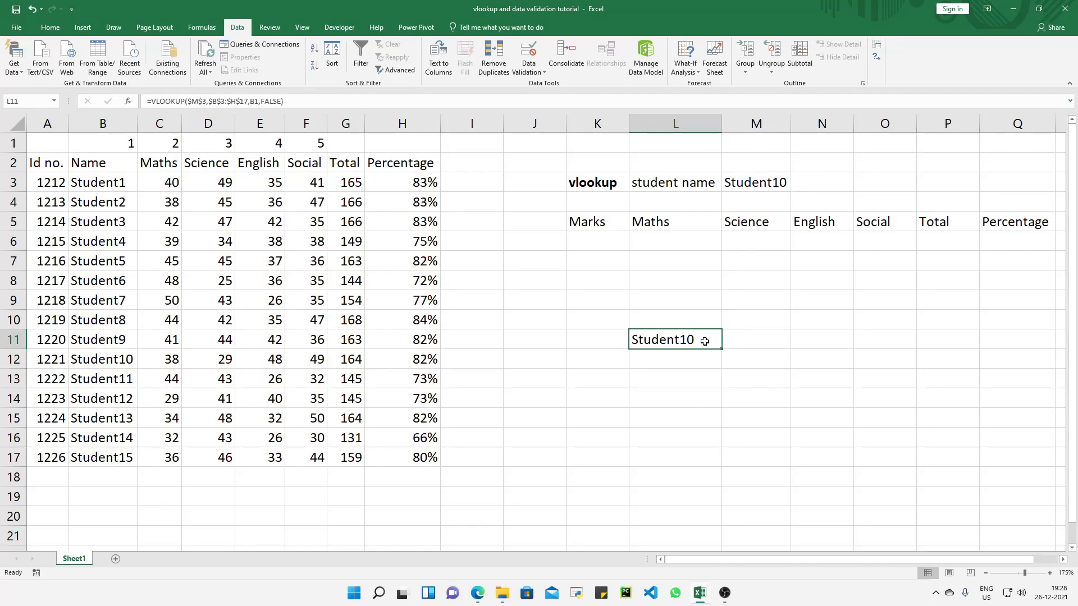
double_click(705, 341)
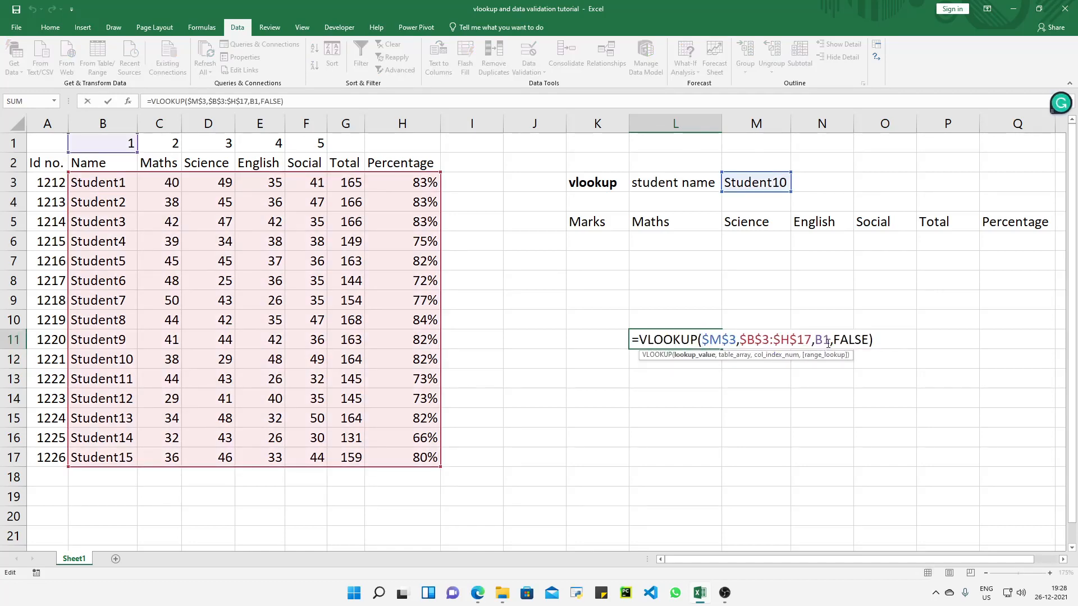
left_click_drag(829, 340, 814, 341)
left_click(166, 146)
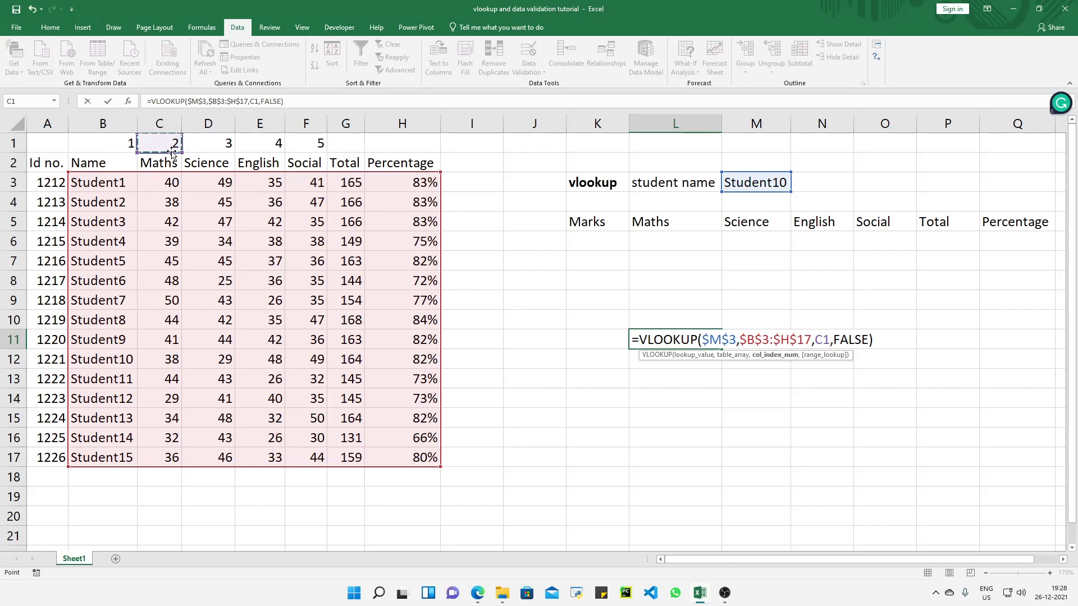
key("Return")
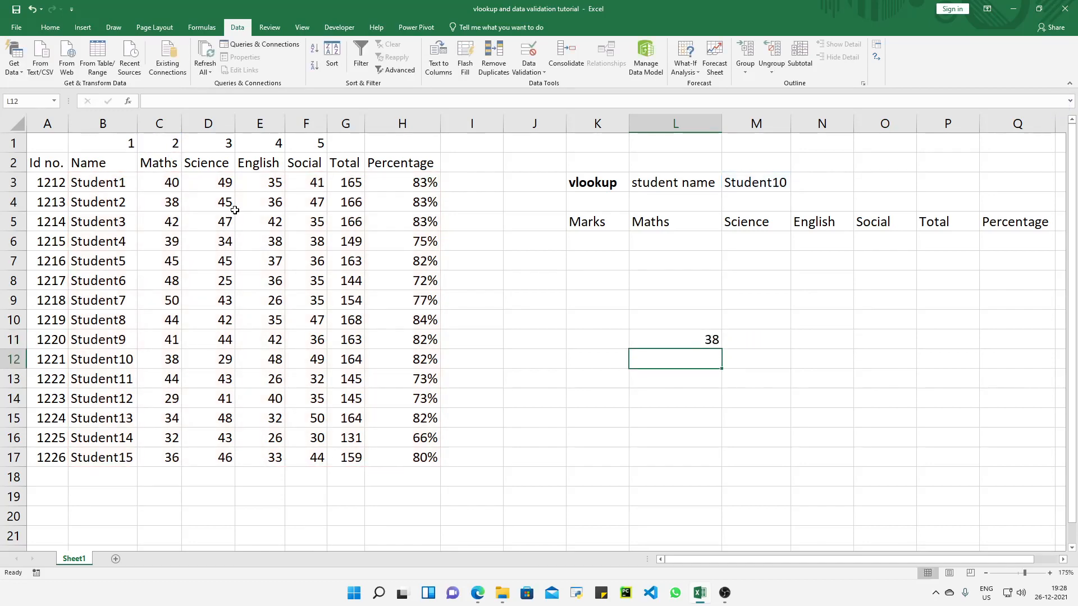
Step: Number the remaining lookup columns in row 1, with 6 above Total and 7 above Percentage
left_click(702, 339)
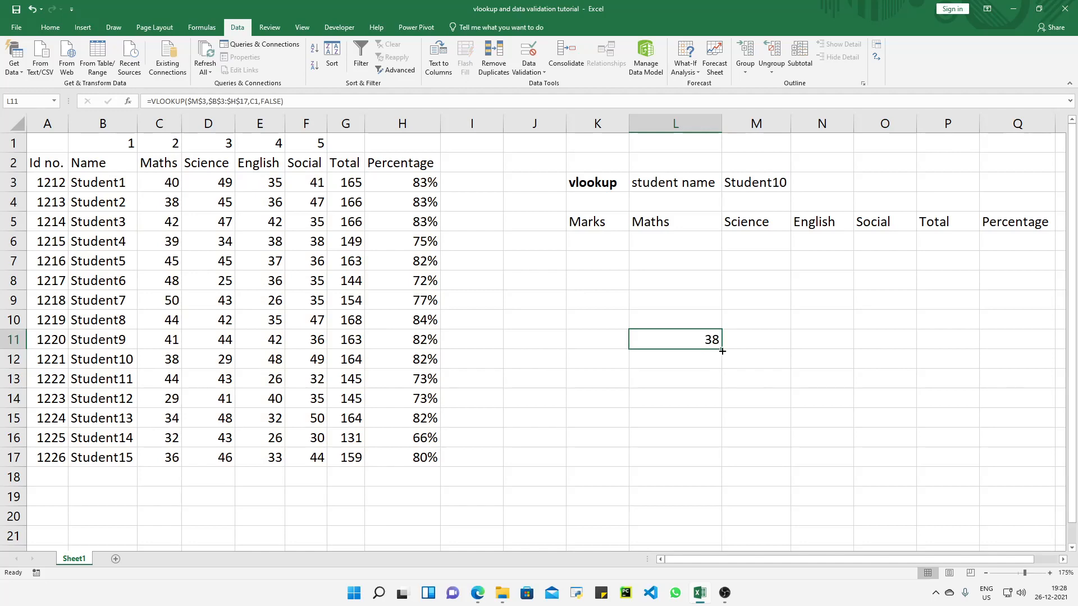
left_click(352, 149)
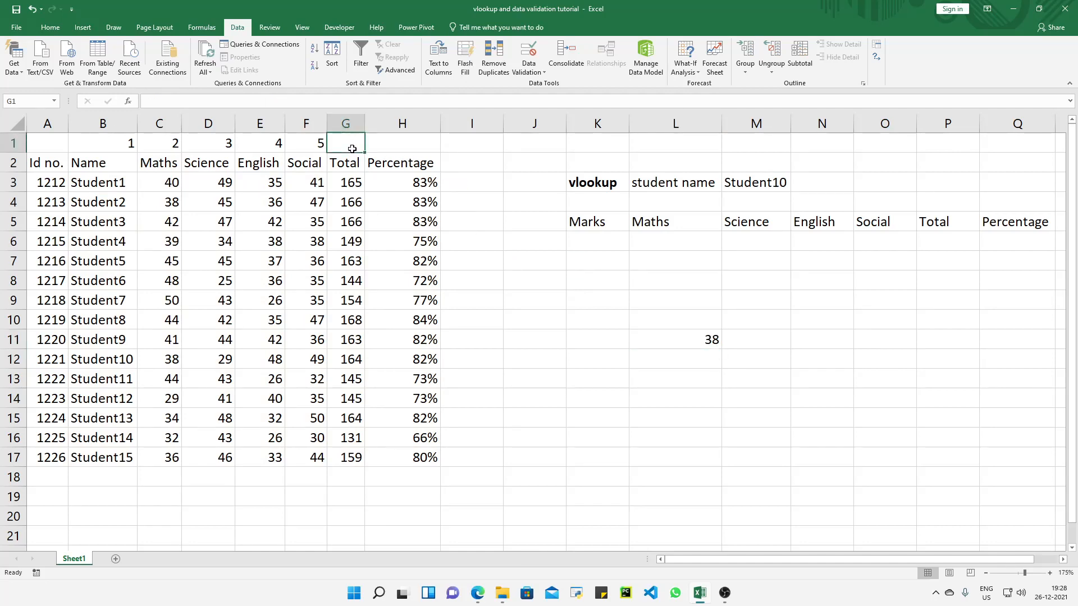
type("6")
left_click(400, 149)
type("7")
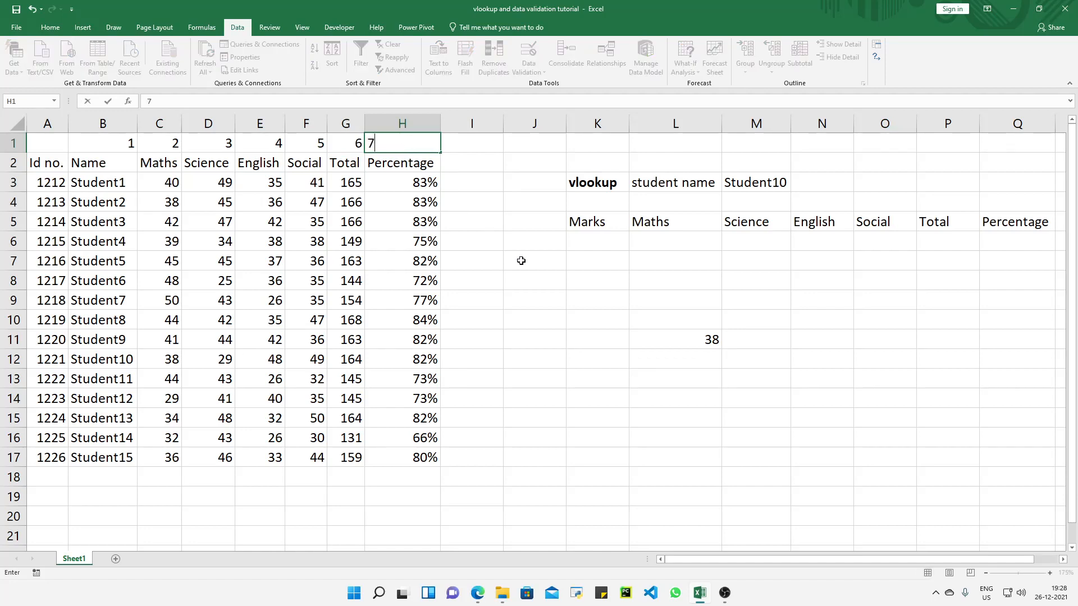
Step: Fill the L11 VLOOKUP formula across to Q11 and format Q11 as a percentage
left_click(682, 341)
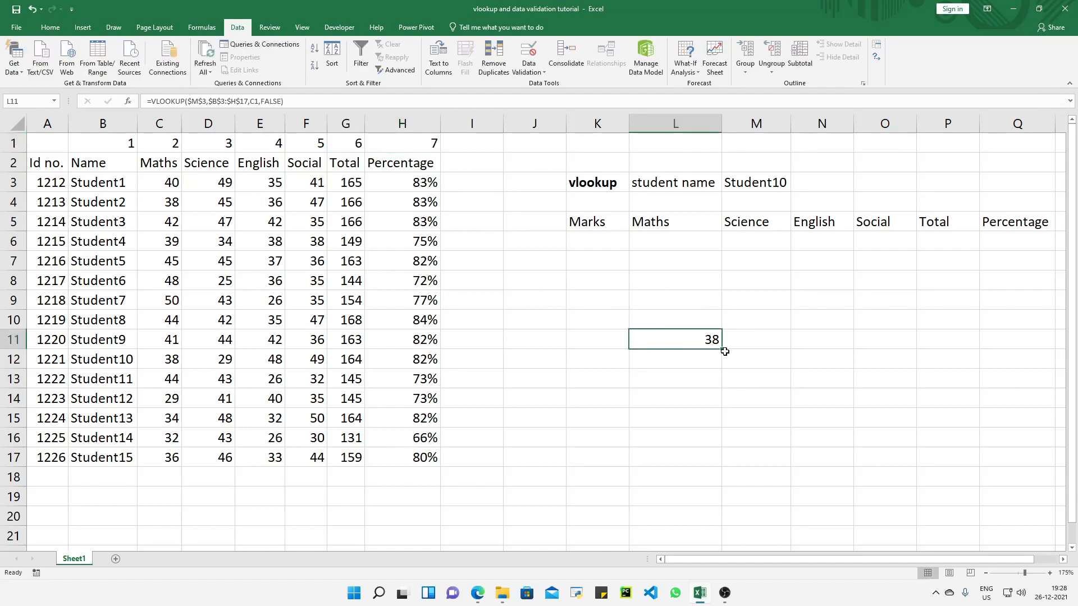
left_click_drag(723, 350, 1019, 347)
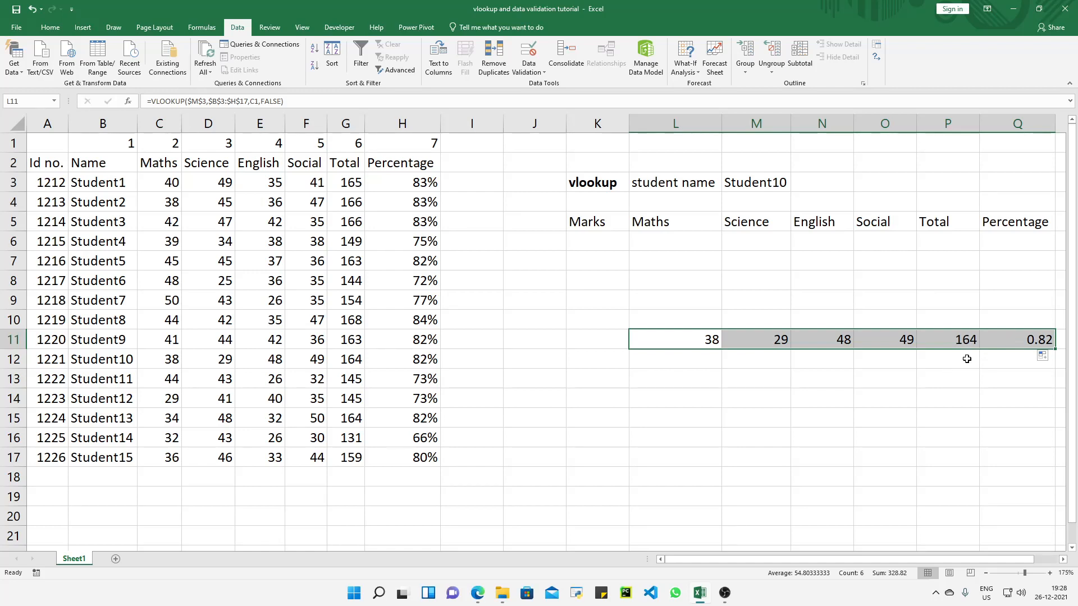
left_click(1015, 342)
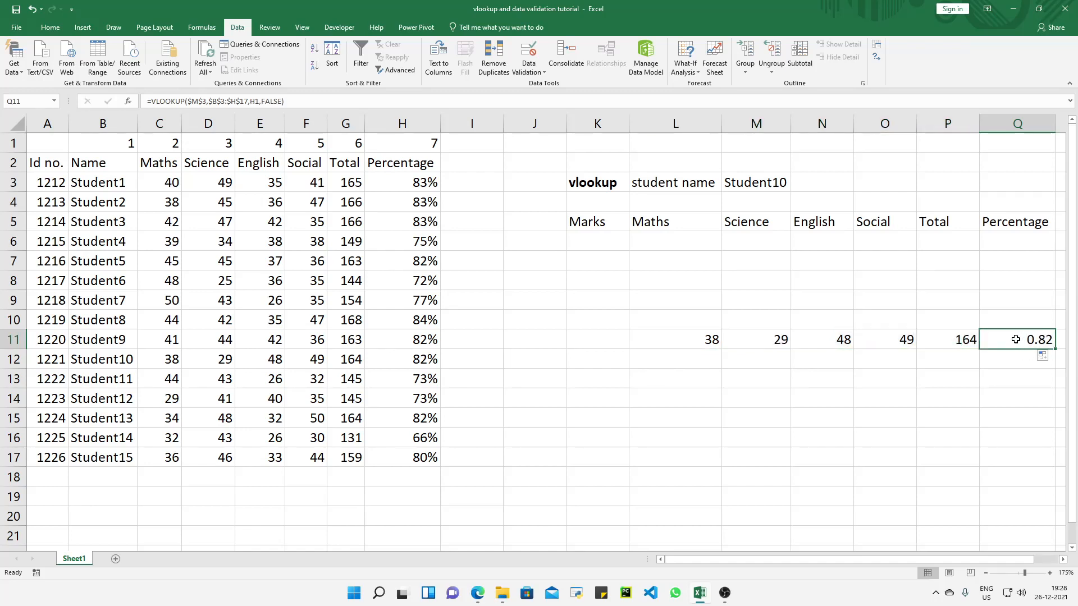
left_click(50, 27)
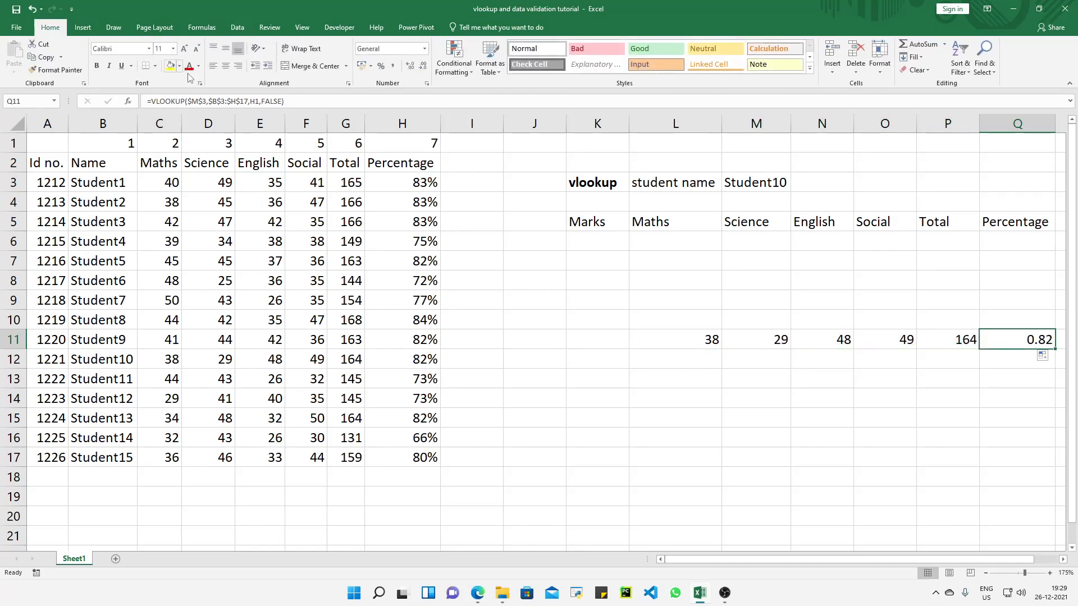
left_click(381, 66)
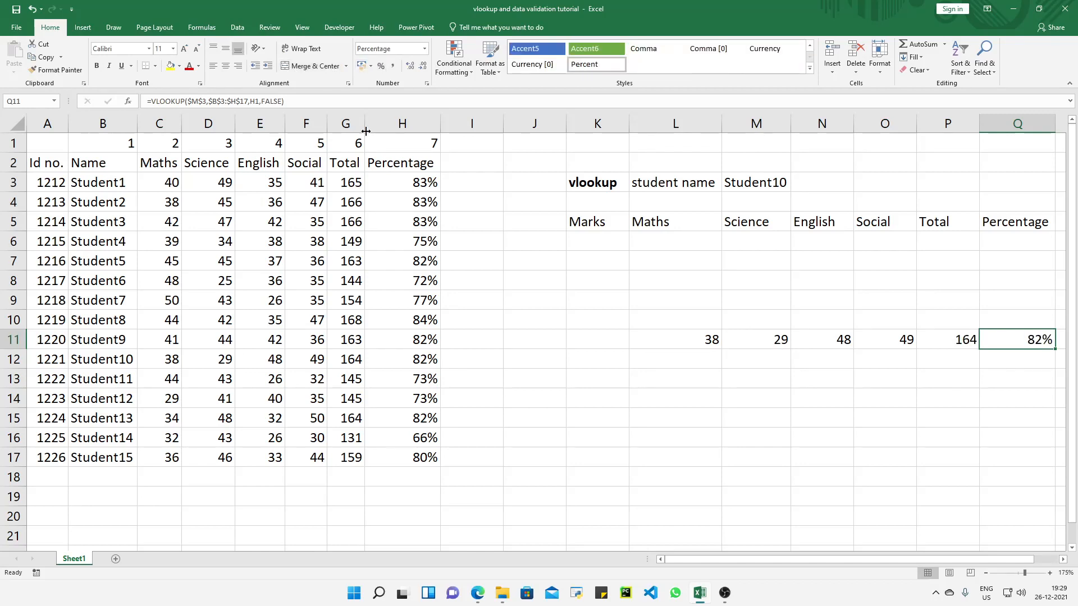
Step: Test the lookup by choosing Student11 and then Student14 from the validation list in M3
left_click(759, 179)
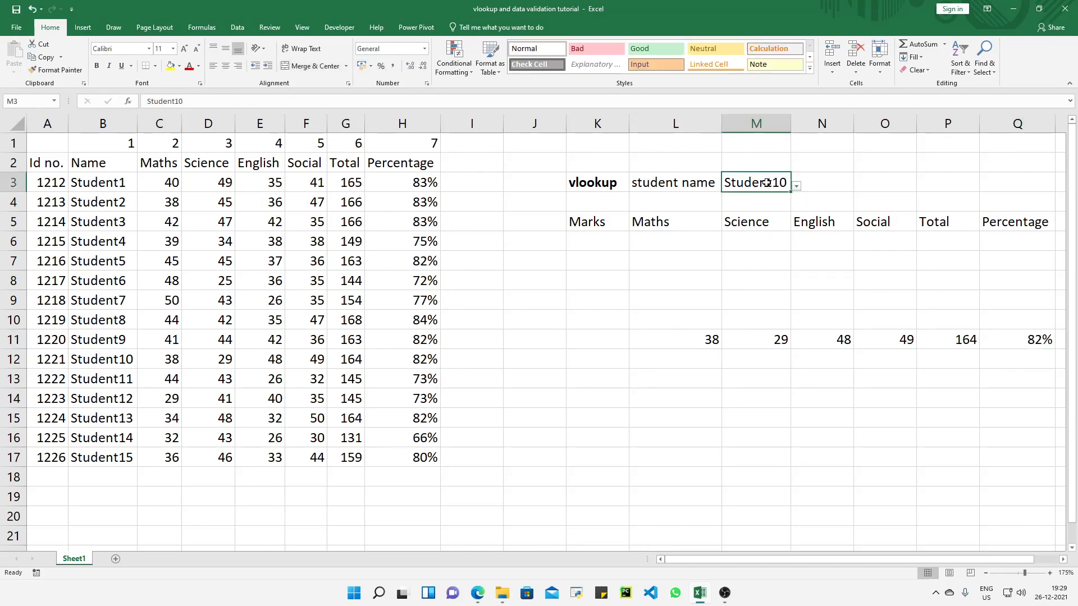
left_click(797, 186)
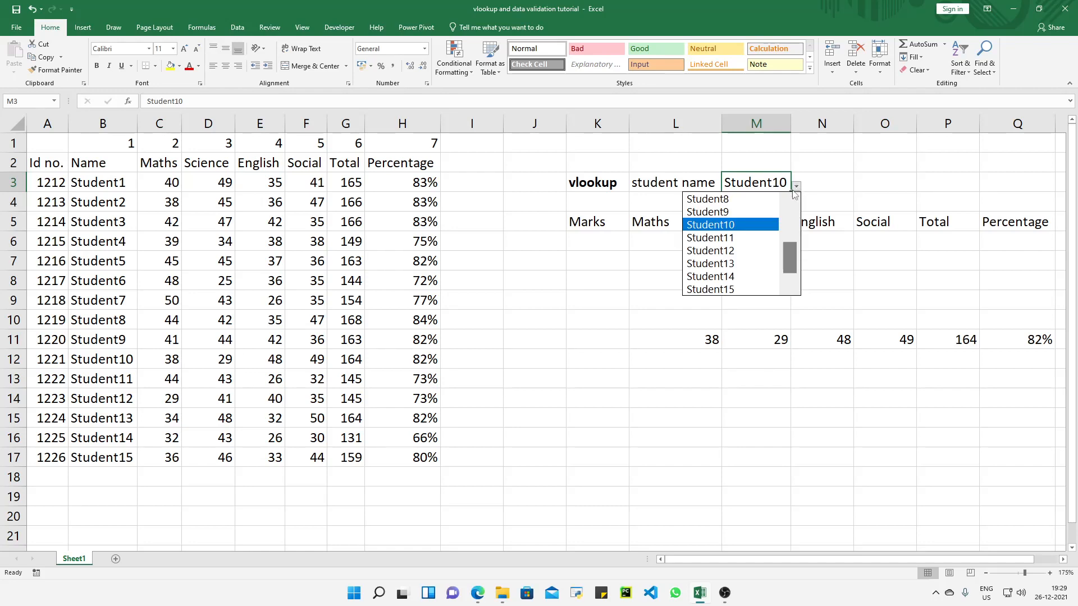
left_click(750, 239)
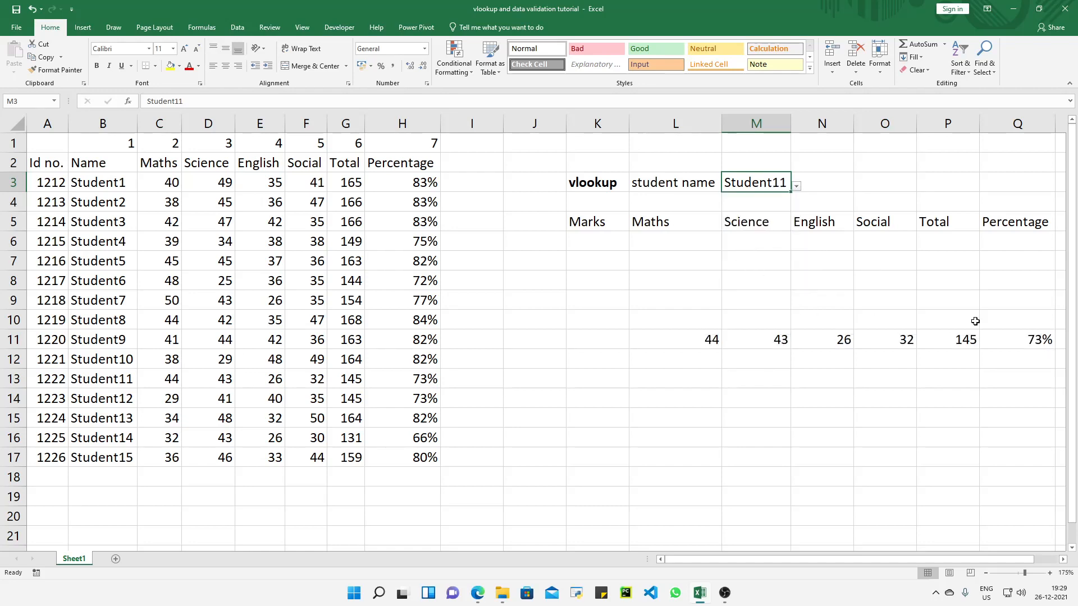
left_click(796, 187)
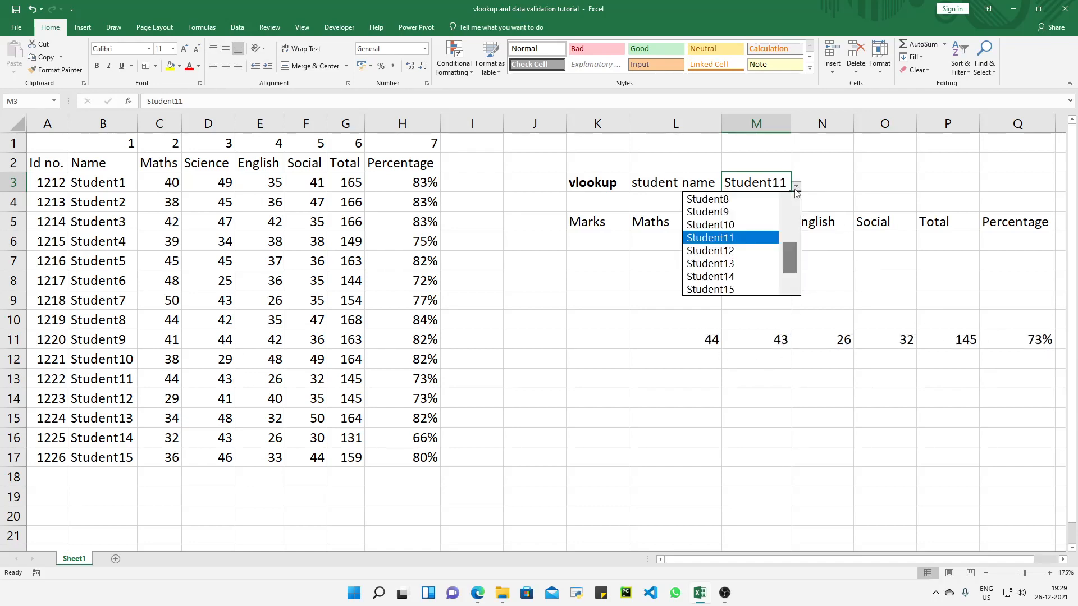
left_click(748, 279)
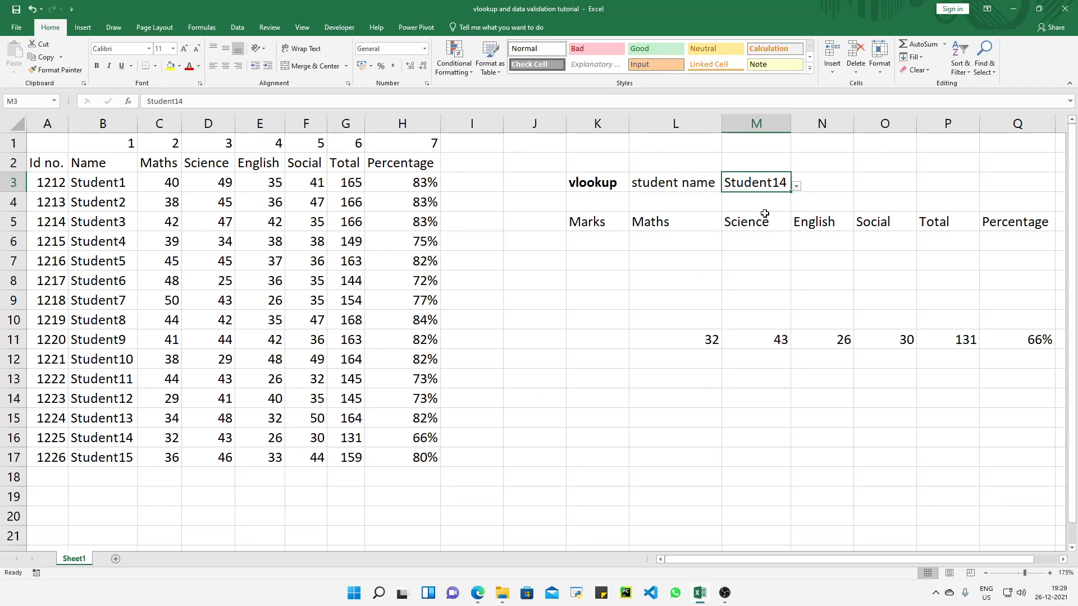
Step: Change the selected student in M3 to Student4
left_click(797, 187)
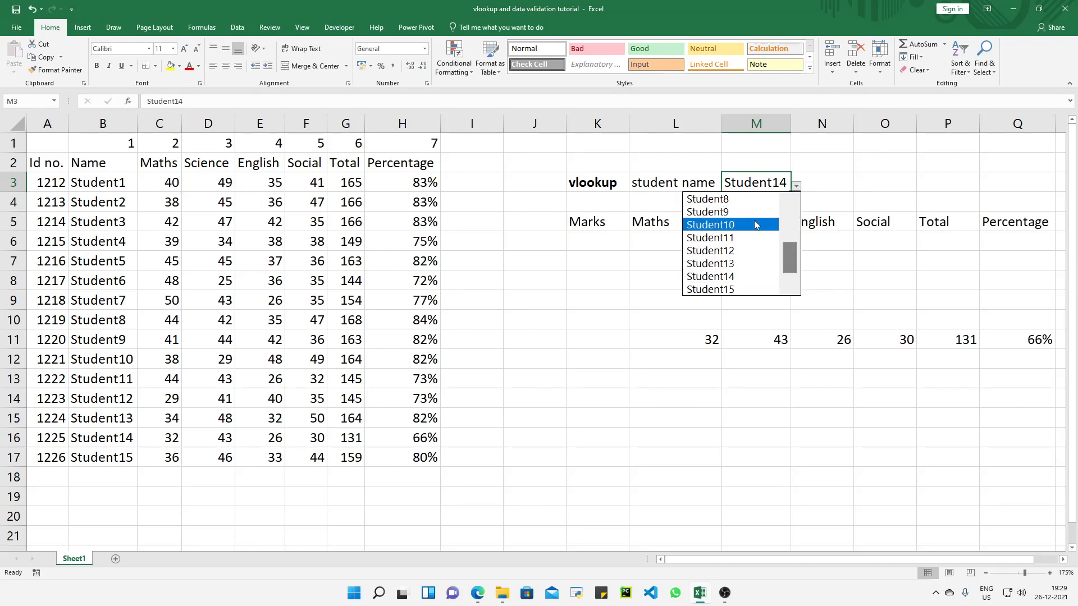
left_click_drag(793, 244, 791, 215)
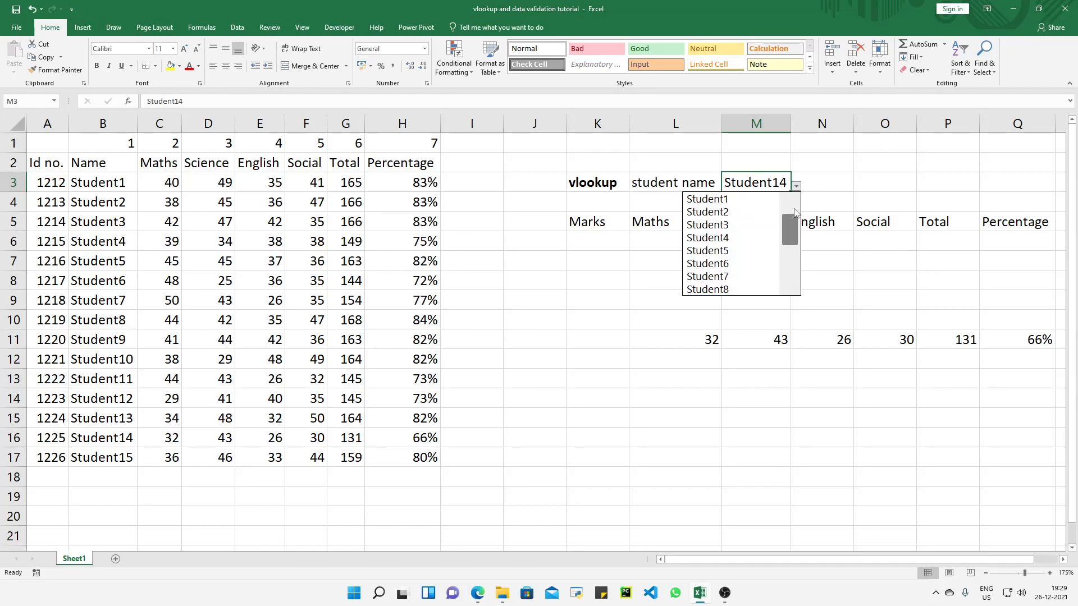
left_click(753, 238)
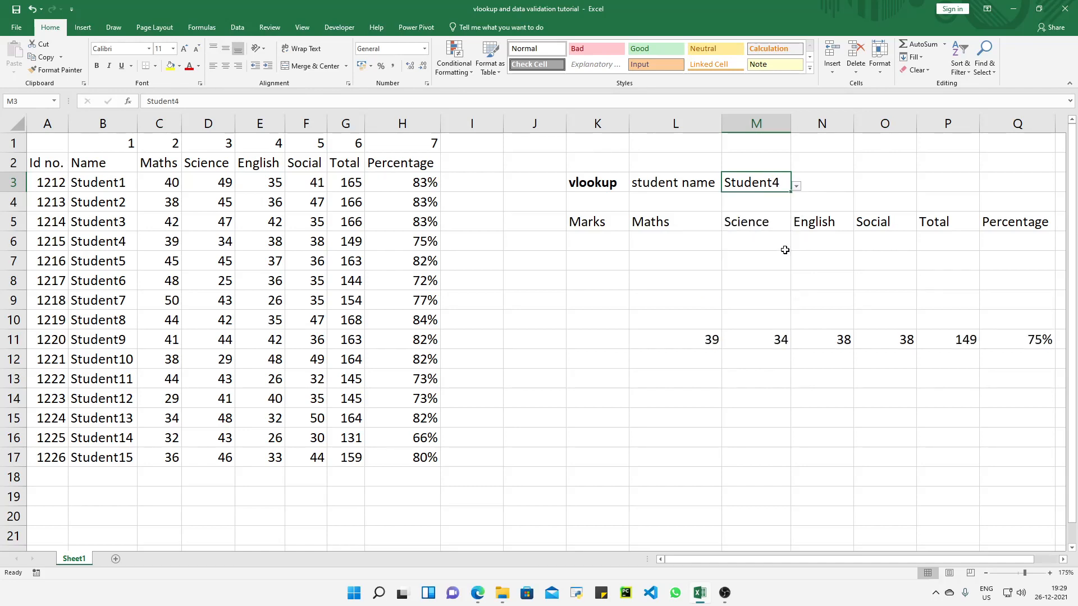